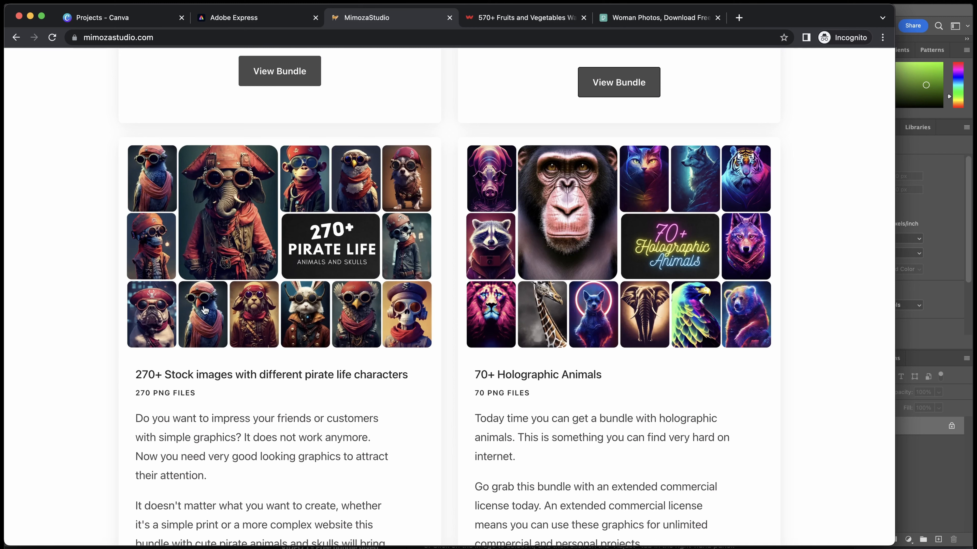
- Browse the 570+ Fruits and Vegetables Watercolor Collection page and bring up the Pexels woman photos page
click(520, 19)
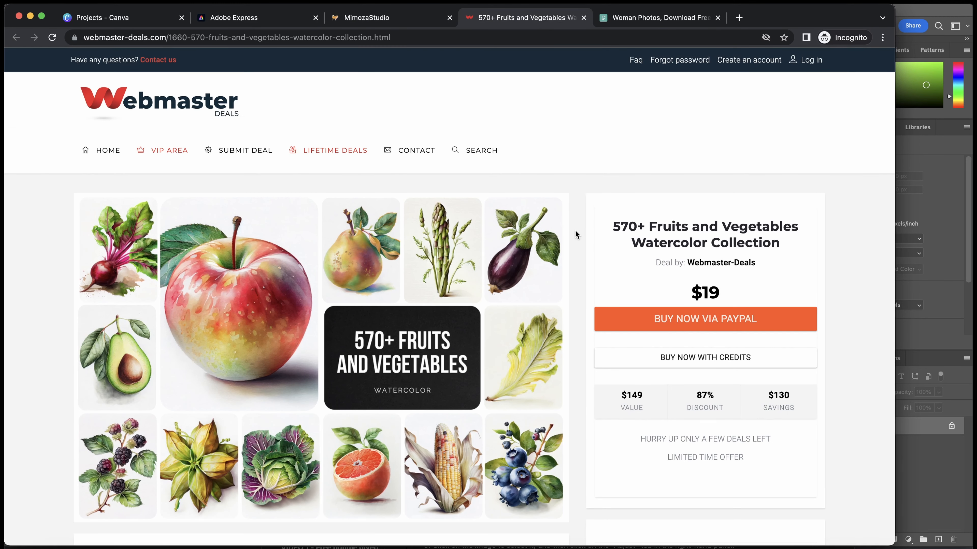
scroll(329, 262, down, 20)
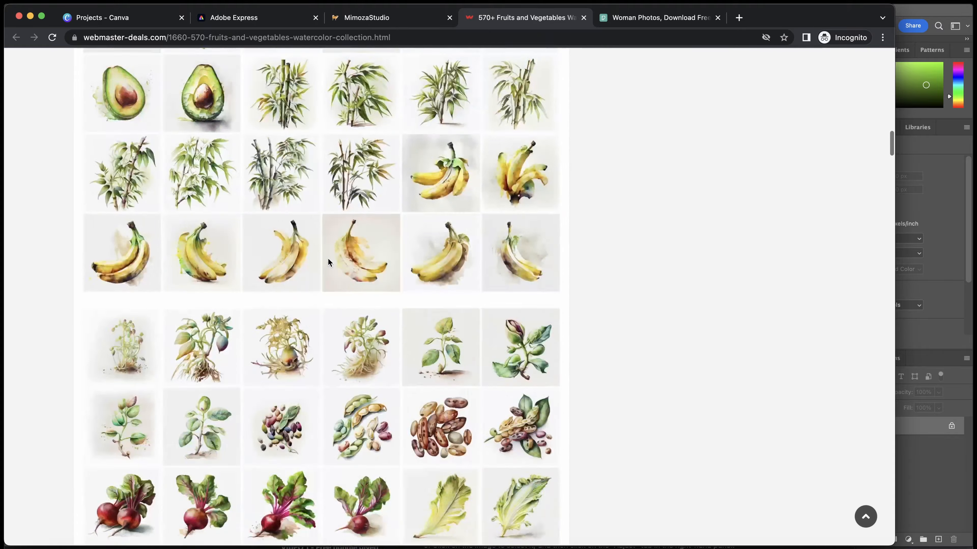
scroll(328, 262, down, 20)
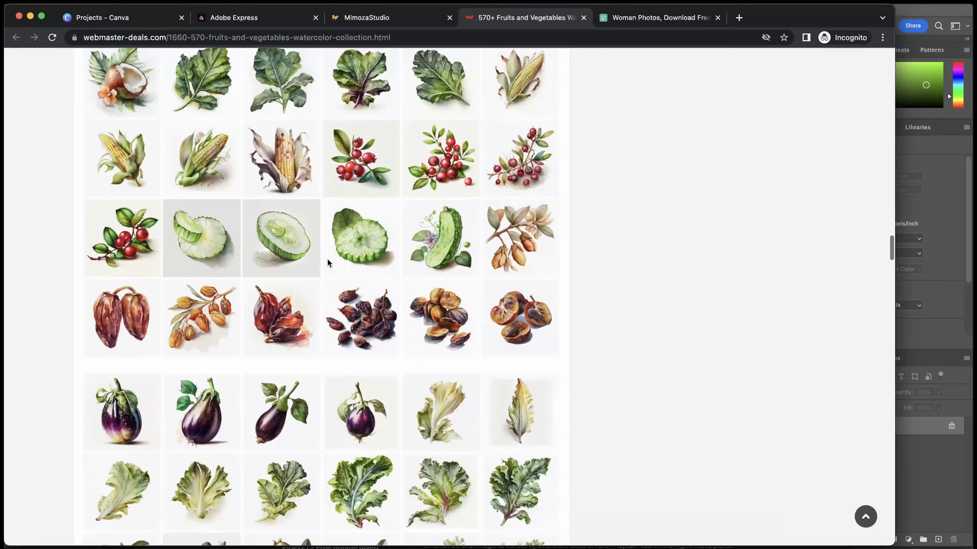
scroll(327, 262, down, 5)
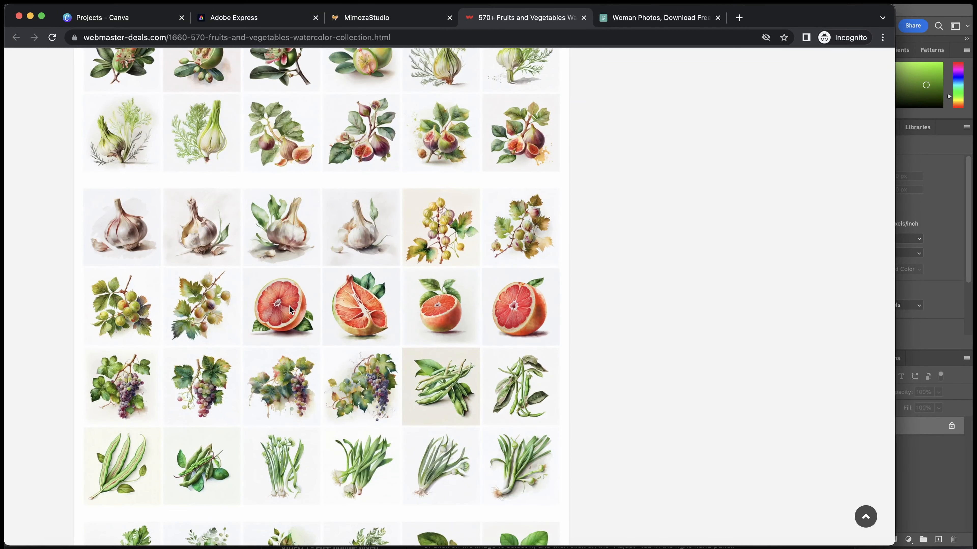
click(628, 21)
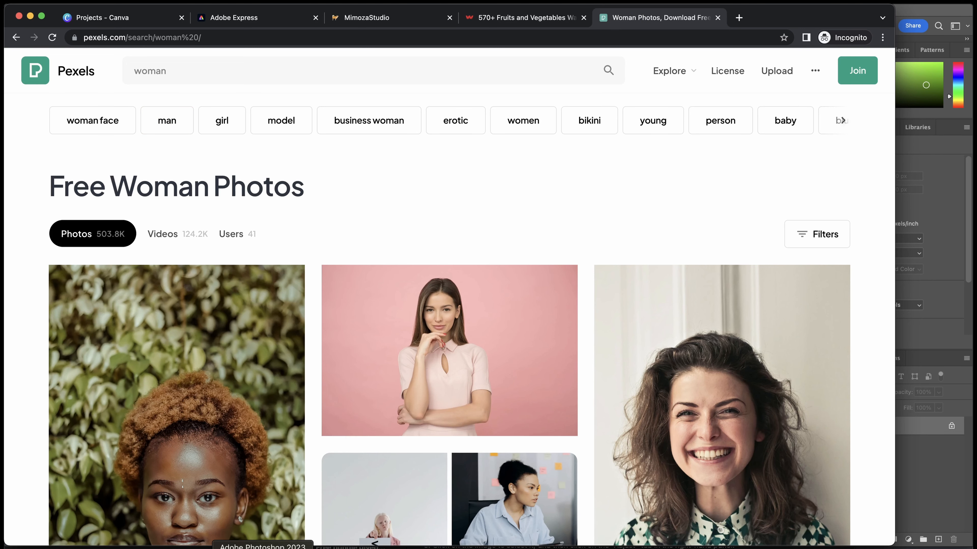
- Switch to Photoshop, duplicate the Background layer of Grapefruit-1.png, remove the copy's background and hide the original layer
click(264, 548)
click(94, 44)
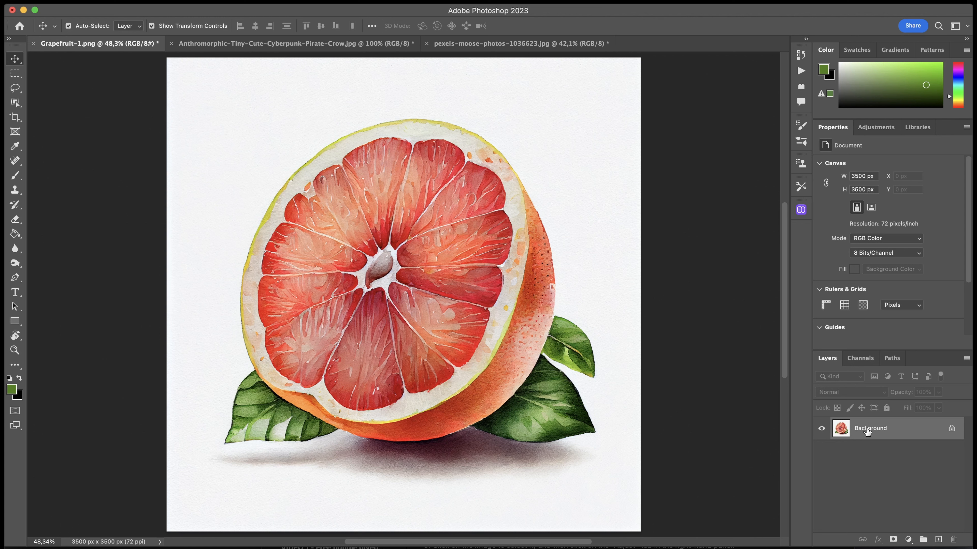
drag(866, 430, 939, 541)
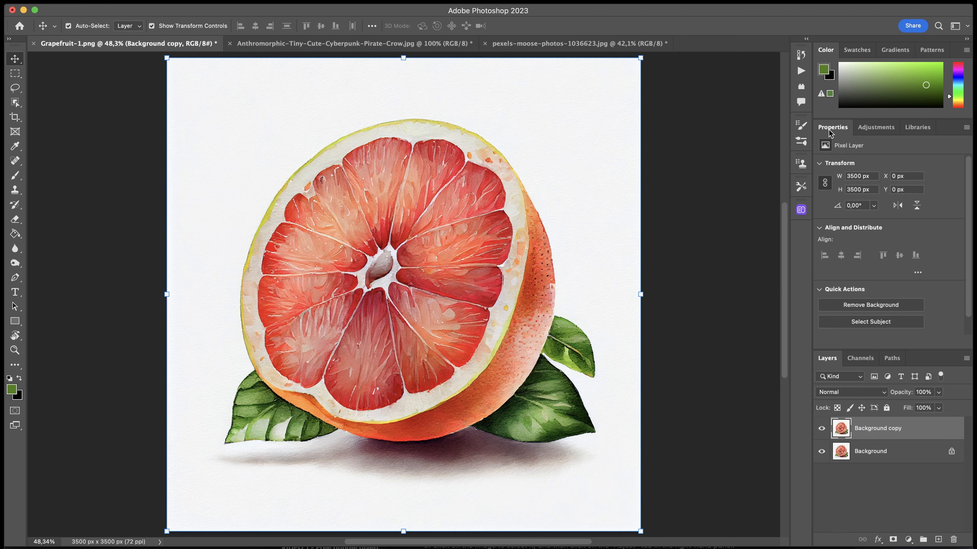
click(865, 305)
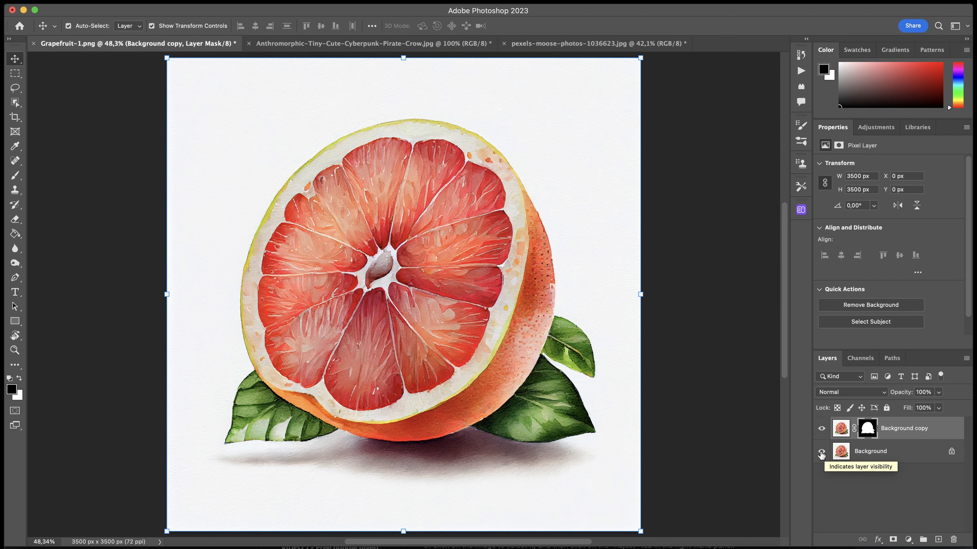
click(821, 452)
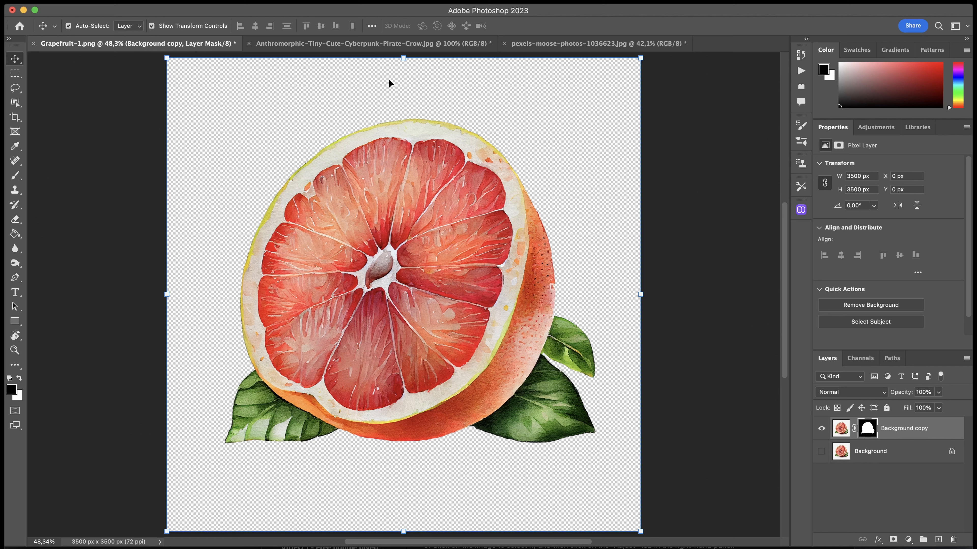
- In the Cyberpunk-Pirate-Crow image, duplicate the Background layer, remove the copy's background and hide the original layer
click(368, 45)
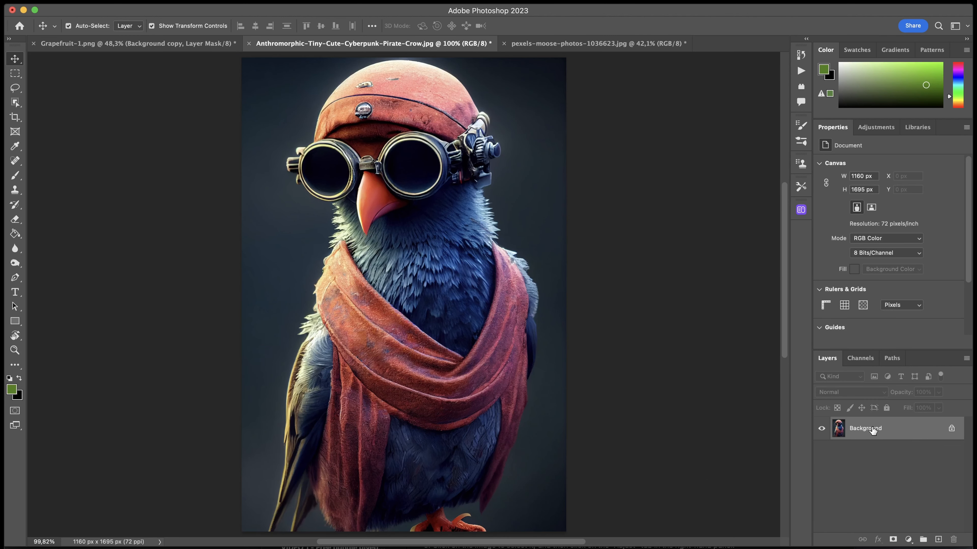
drag(873, 431, 939, 539)
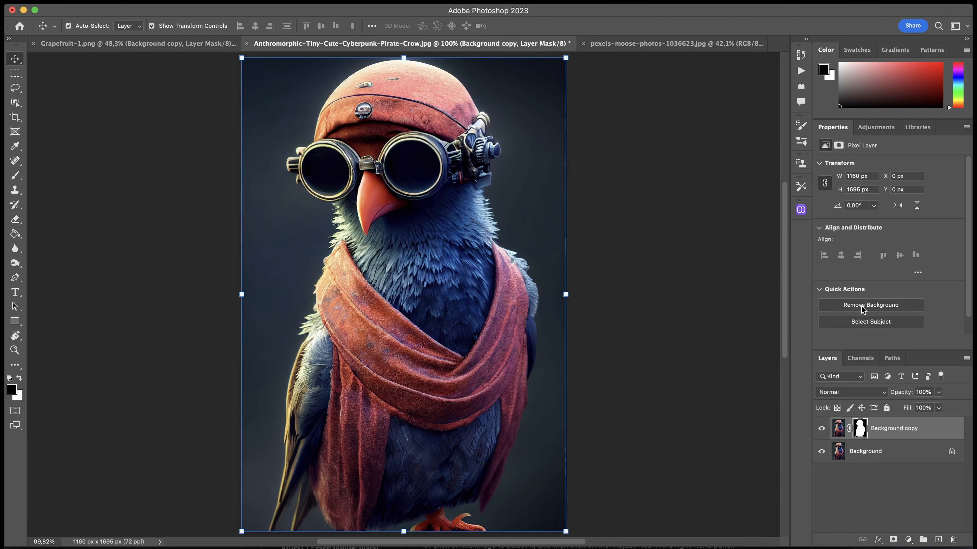
click(821, 451)
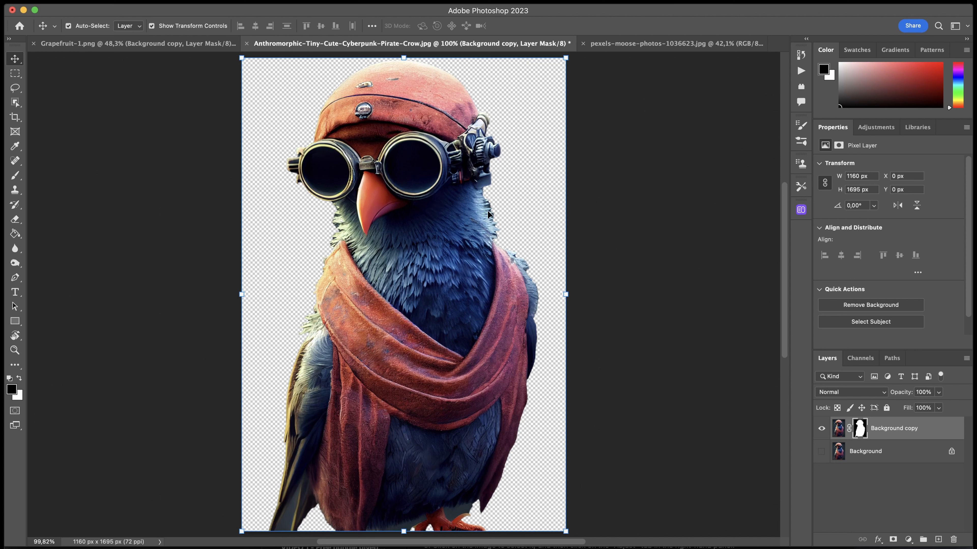
- In pexels-moose-photos-1036623.jpg, duplicate the Background layer, remove the copy's background and hide the original layer
click(627, 43)
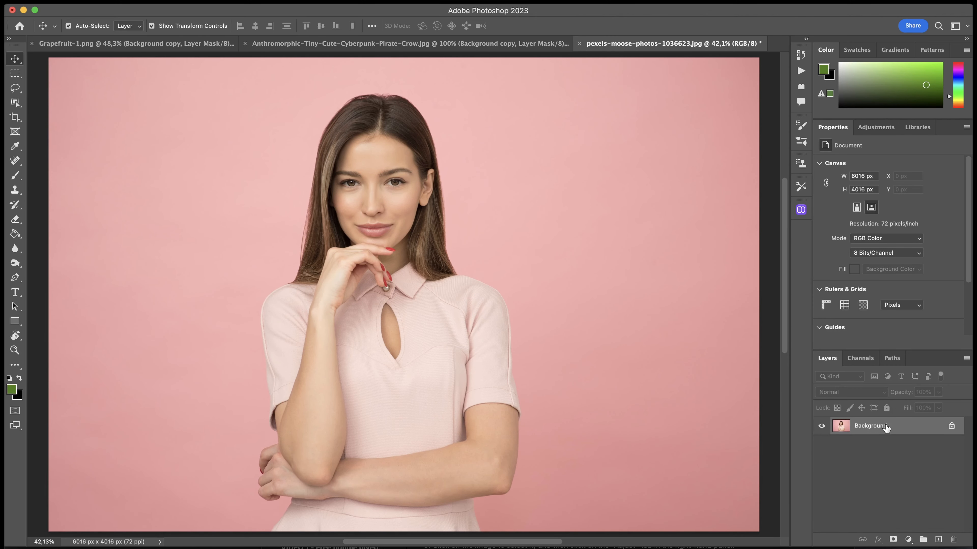
drag(886, 427, 938, 540)
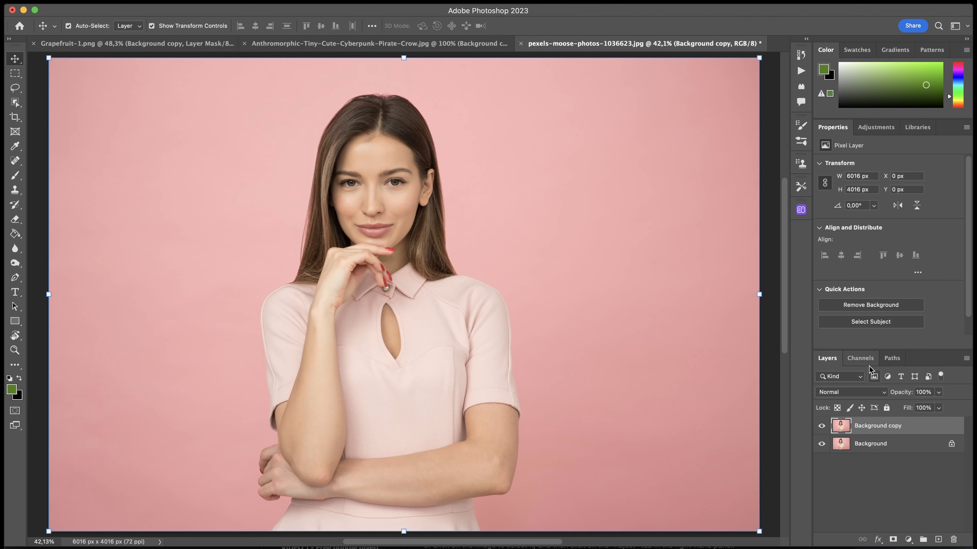
click(862, 304)
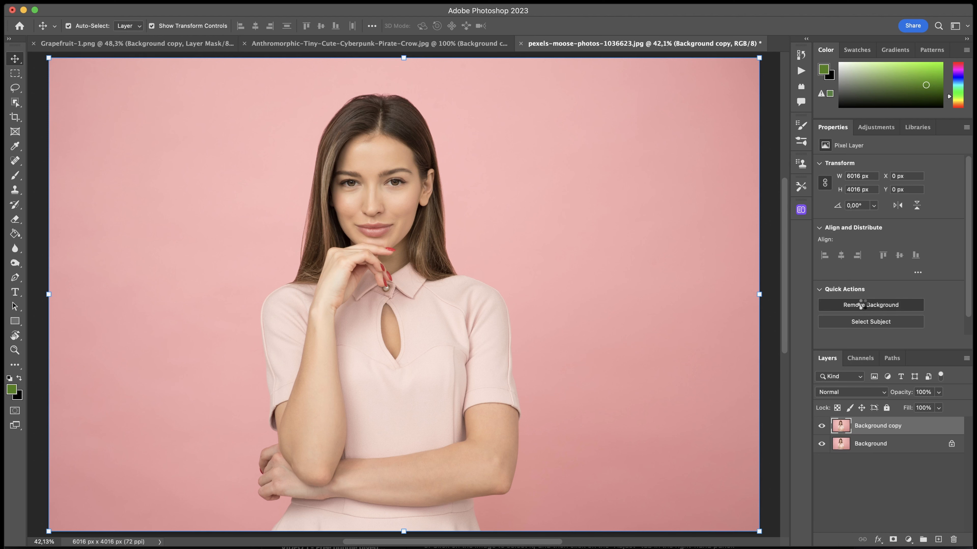
click(822, 444)
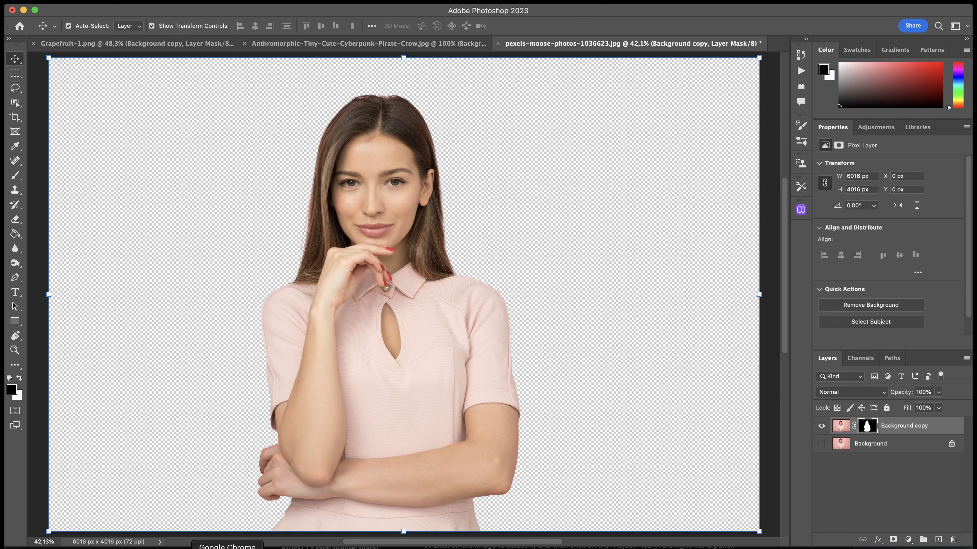
- Switch to the Canva Projects page in Chrome and view the options for adding a new item
click(227, 546)
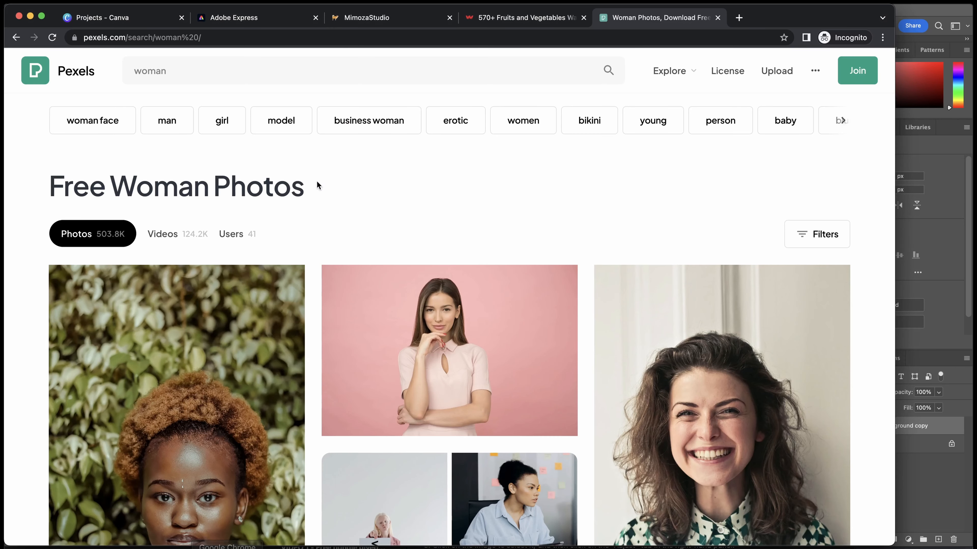
click(119, 18)
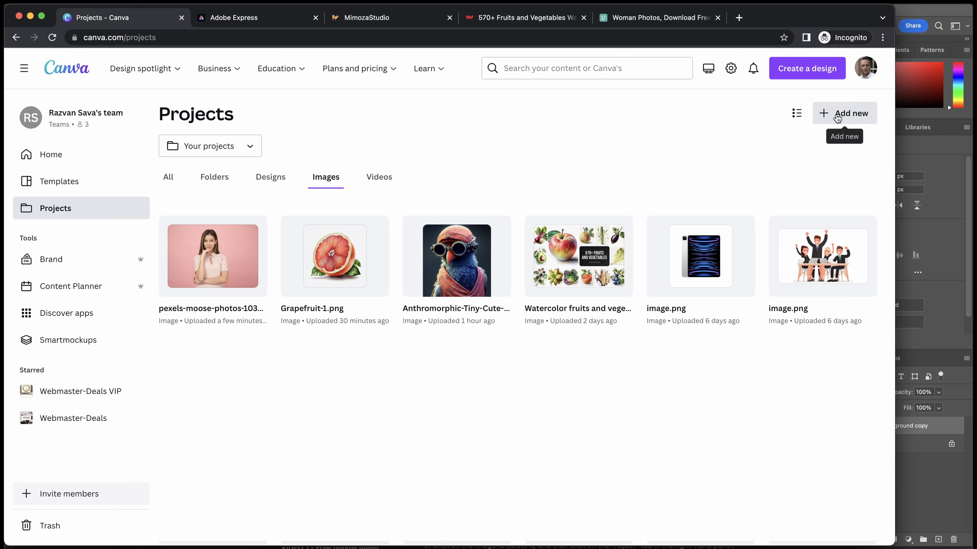
click(838, 117)
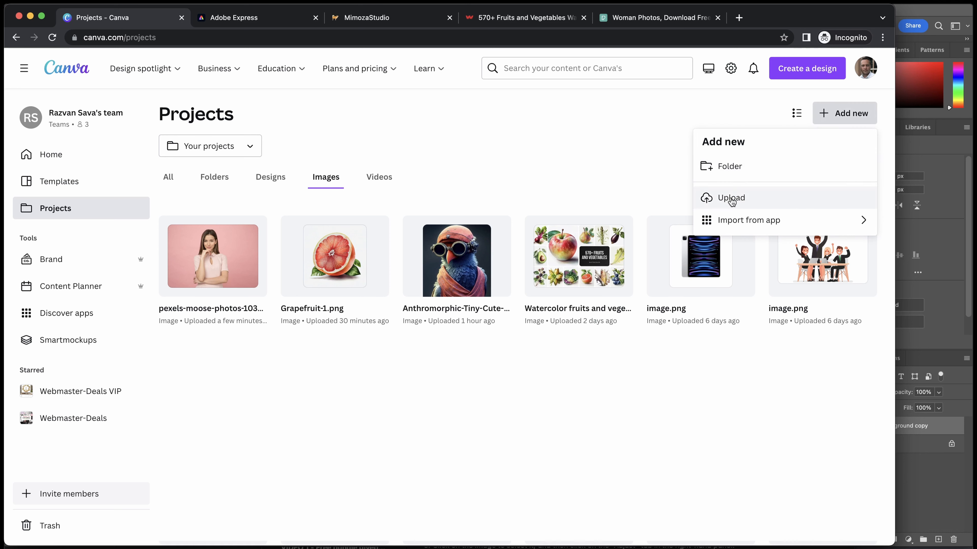
click(656, 181)
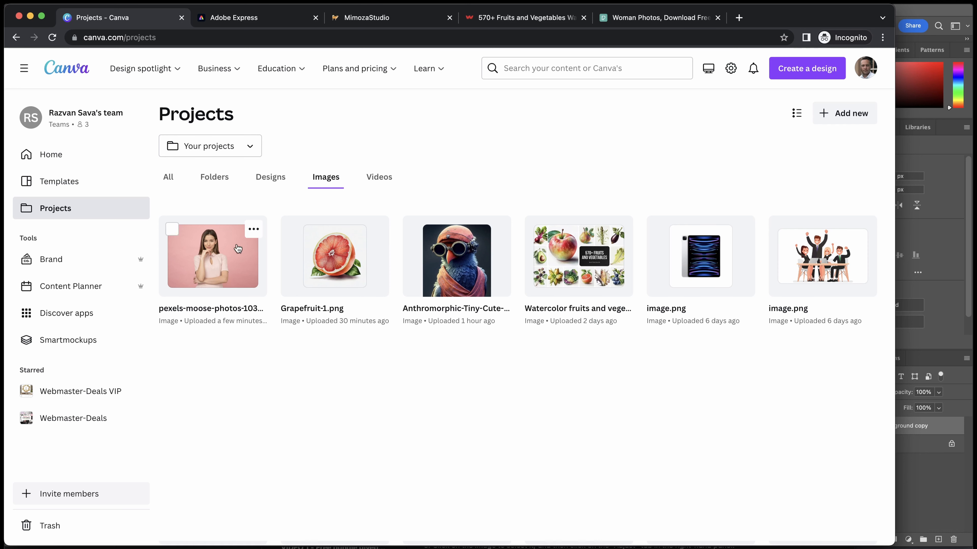
- Try BG Remover on the Grapefruit-1 image, view the save options and discard the changes
click(340, 257)
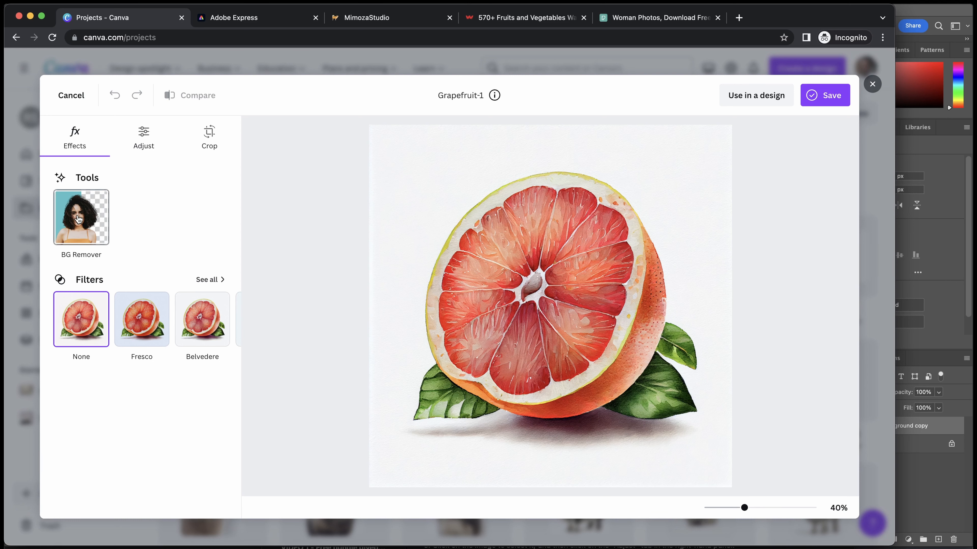
click(79, 220)
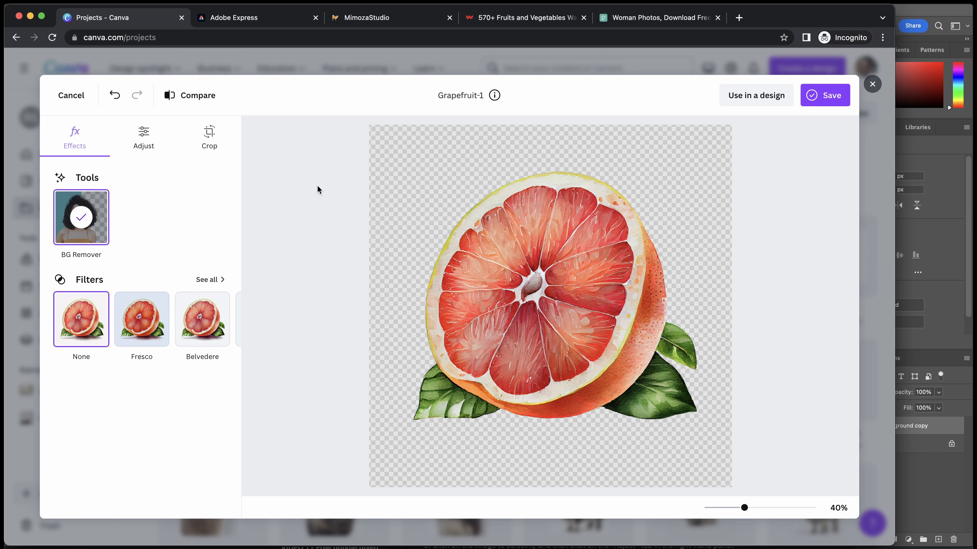
click(820, 96)
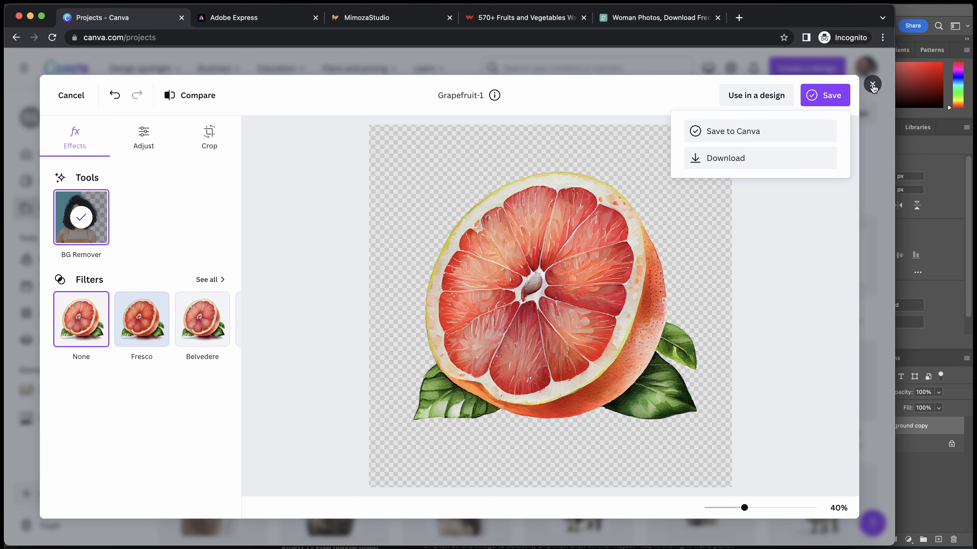
click(872, 84)
click(539, 324)
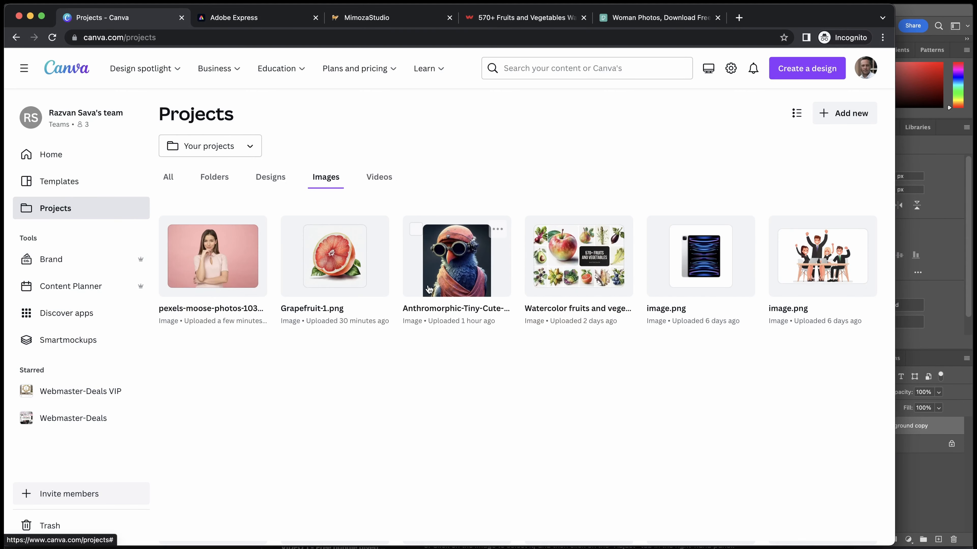
- Try BG Remover on the Cyberpunk-Pirate-Crow image, inspect the feather edges up close and discard the changes
click(446, 259)
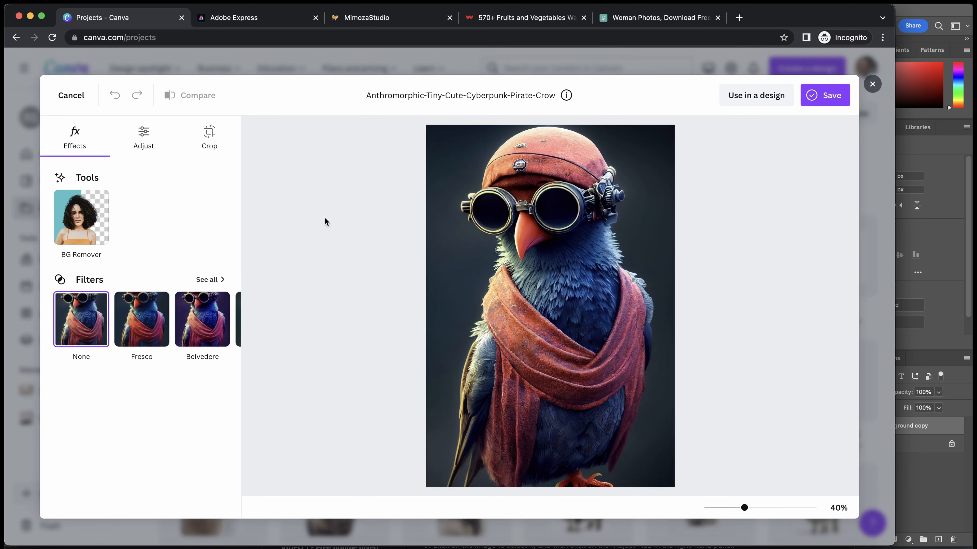
click(81, 218)
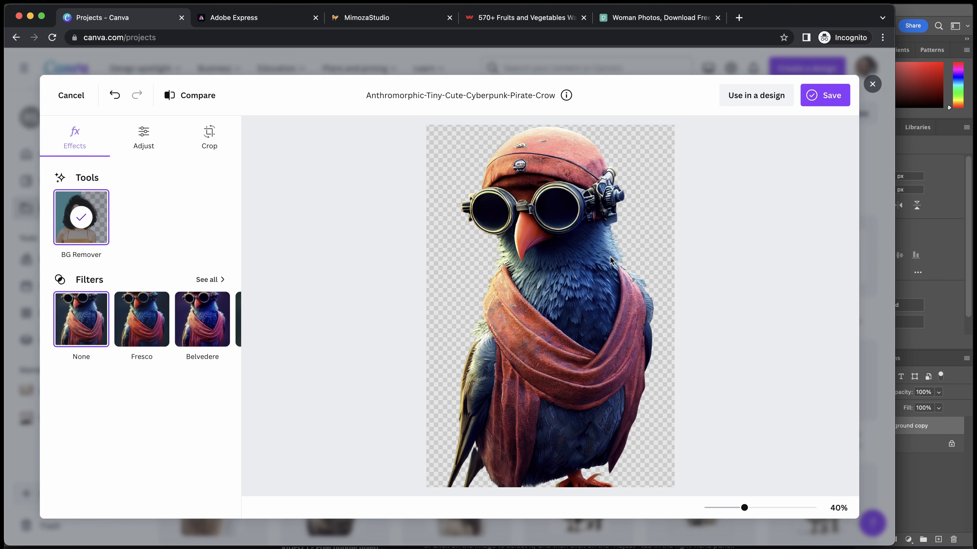
scroll(611, 261, up, 10)
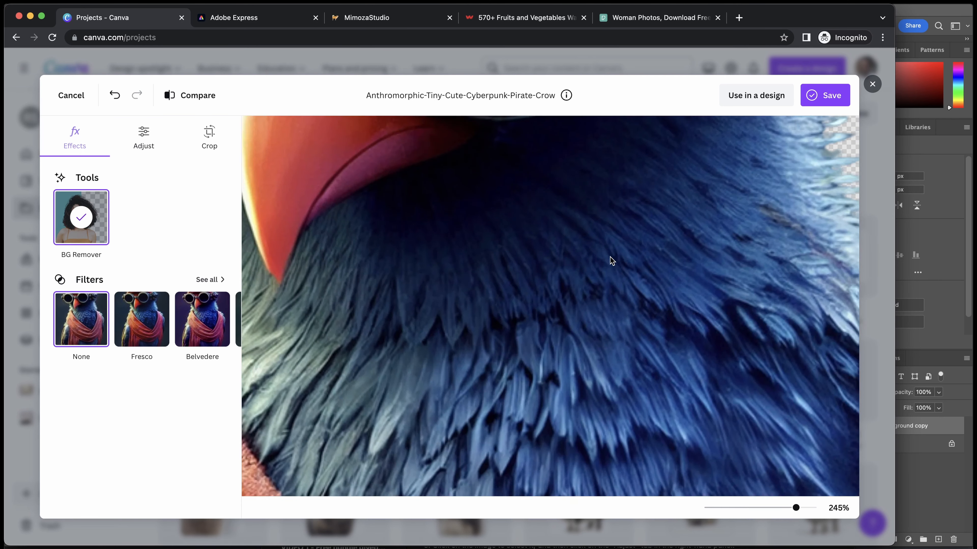
scroll(609, 260, down, 5)
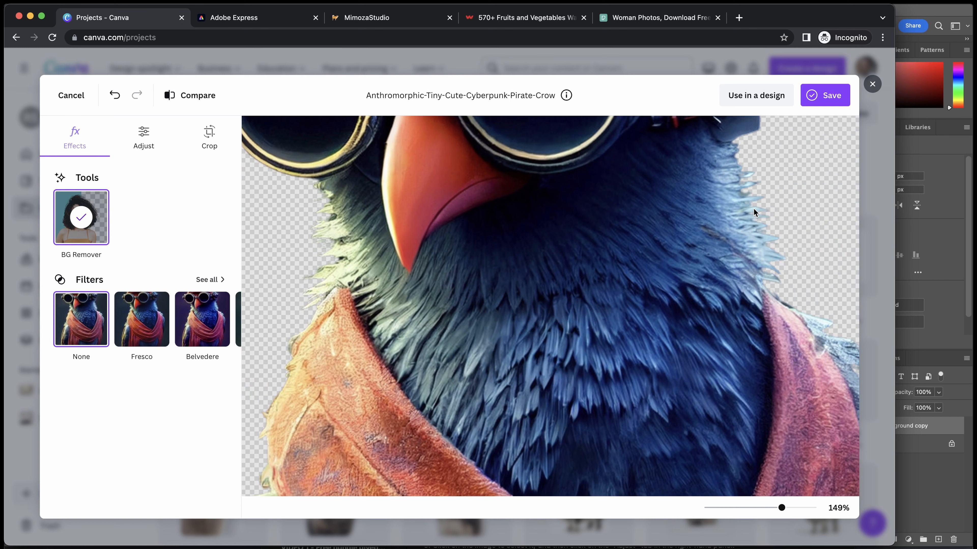
scroll(735, 206, down, 6)
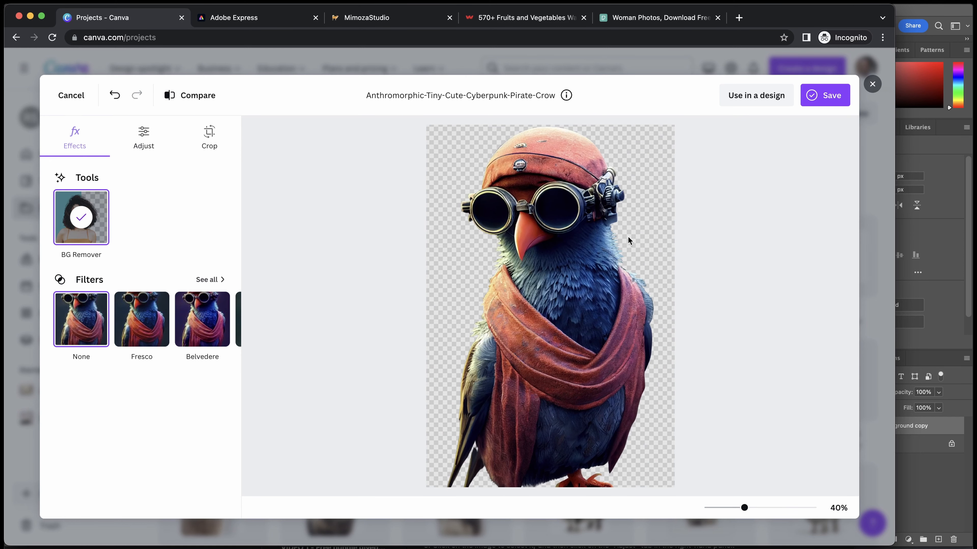
click(872, 84)
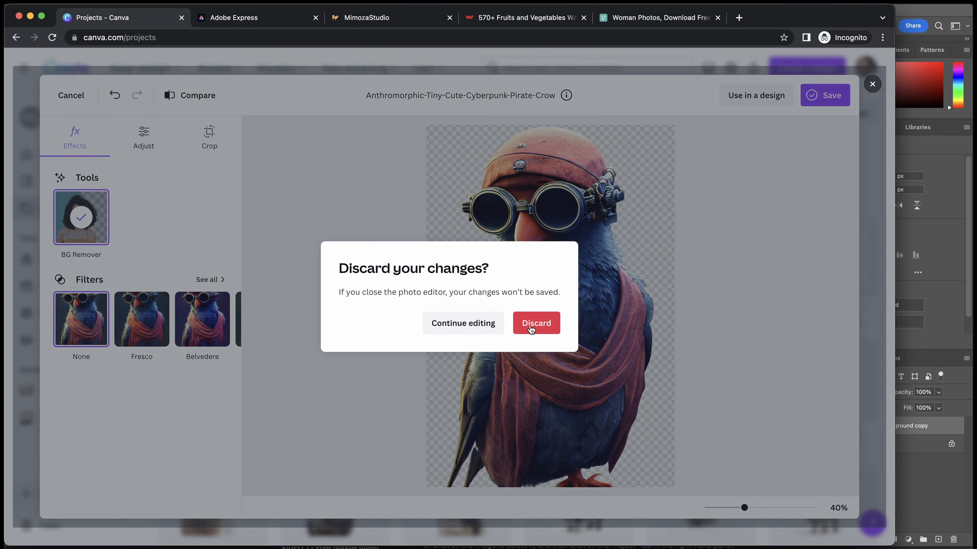
click(536, 323)
- Remove the background from the pexels-moose-photos-1036623 image with BG Remover and inspect the hair edges up close
click(218, 257)
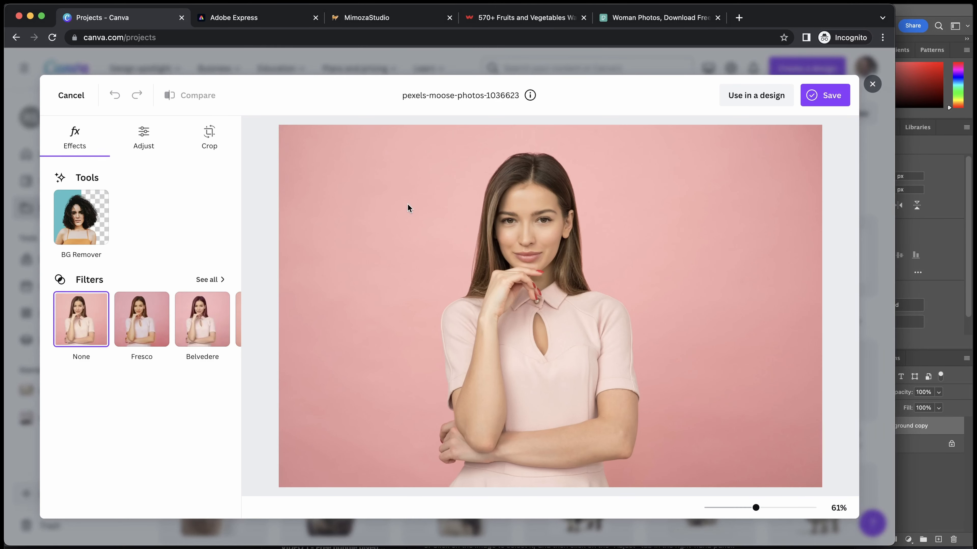
click(71, 233)
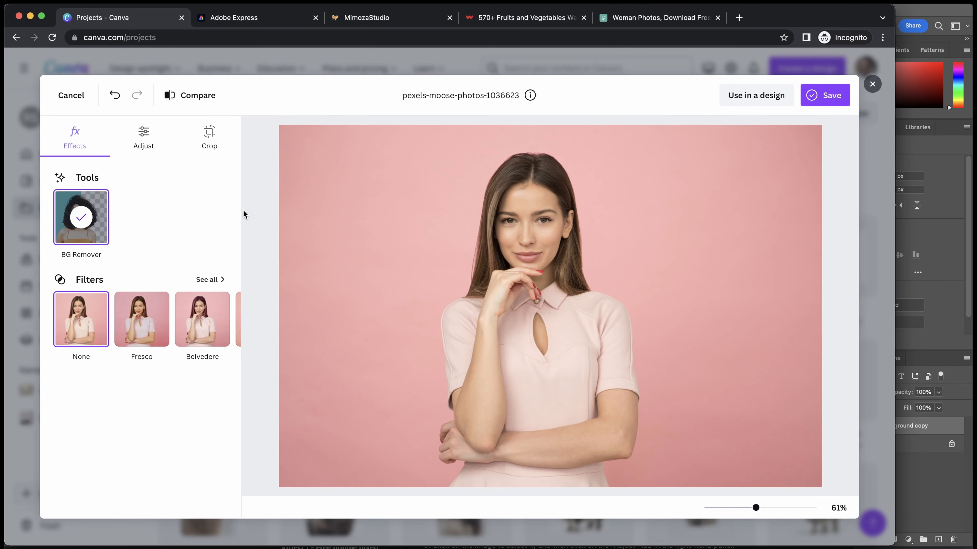
scroll(499, 209, up, 5)
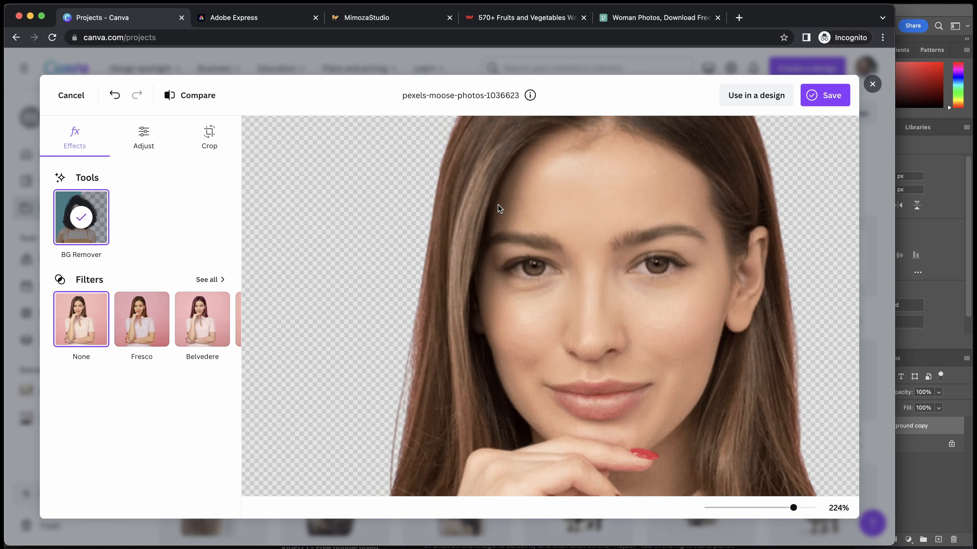
scroll(499, 209, down, 4)
scroll(499, 208, up, 5)
scroll(466, 256, up, 3)
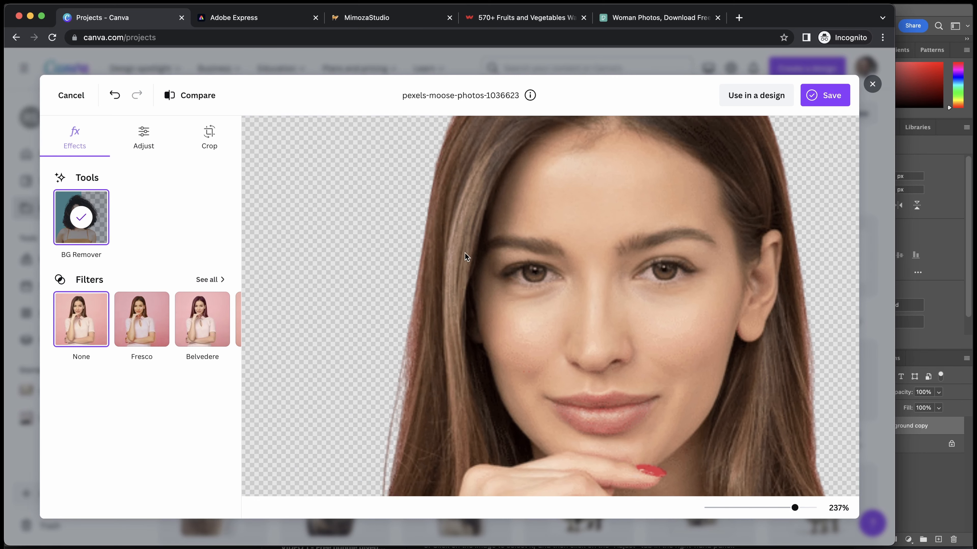
scroll(465, 257, down, 10)
scroll(465, 257, up, 3)
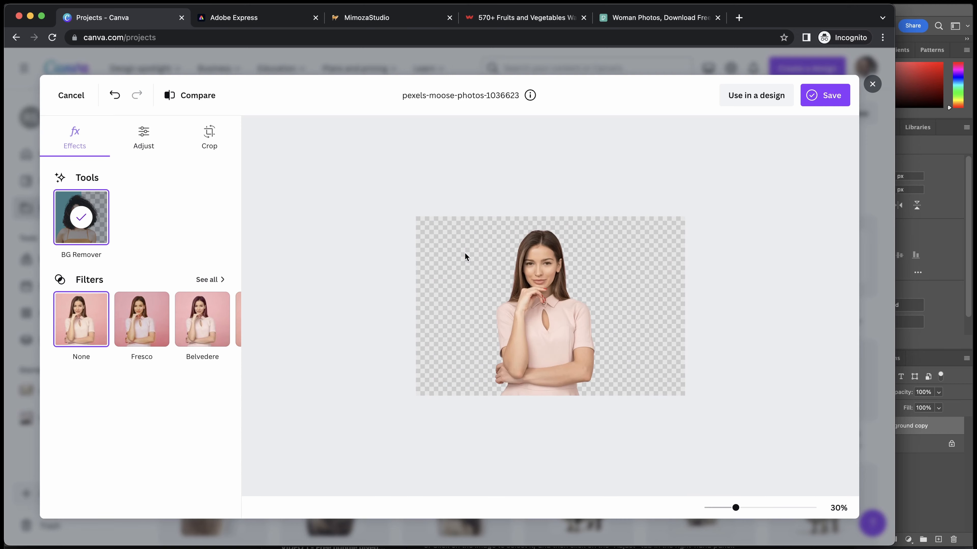
- Discard the background removal changes on the pexels-moose-photos-1036623 image and switch to Adobe Express
click(871, 90)
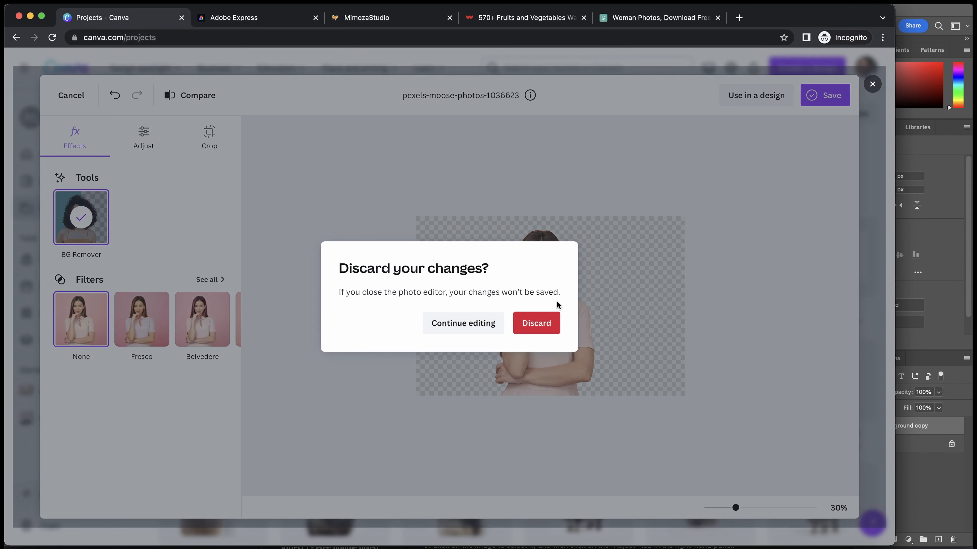
click(550, 322)
click(233, 25)
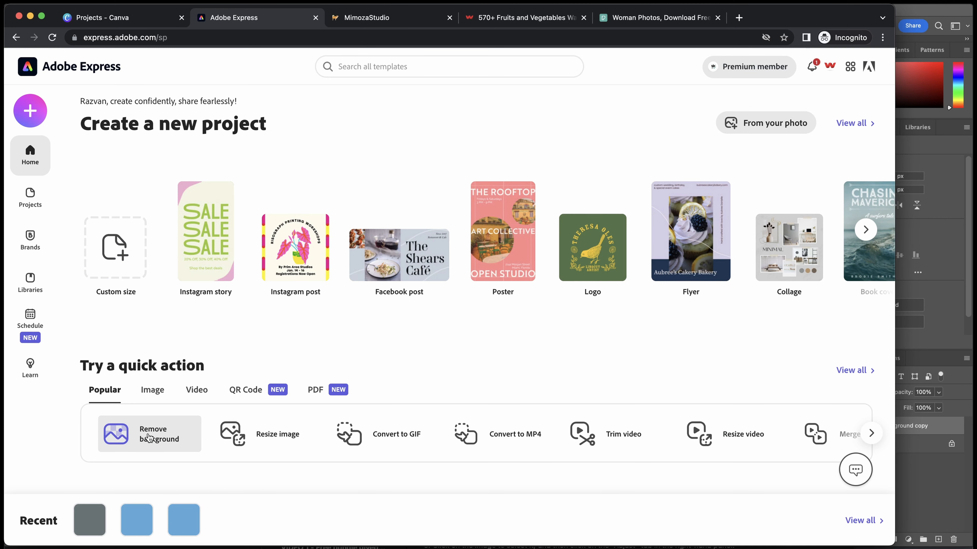
- Remove the background from Grapefruit-1-3000.png with the Remove background quick action and download the cutout
click(149, 438)
drag(947, 288, 352, 278)
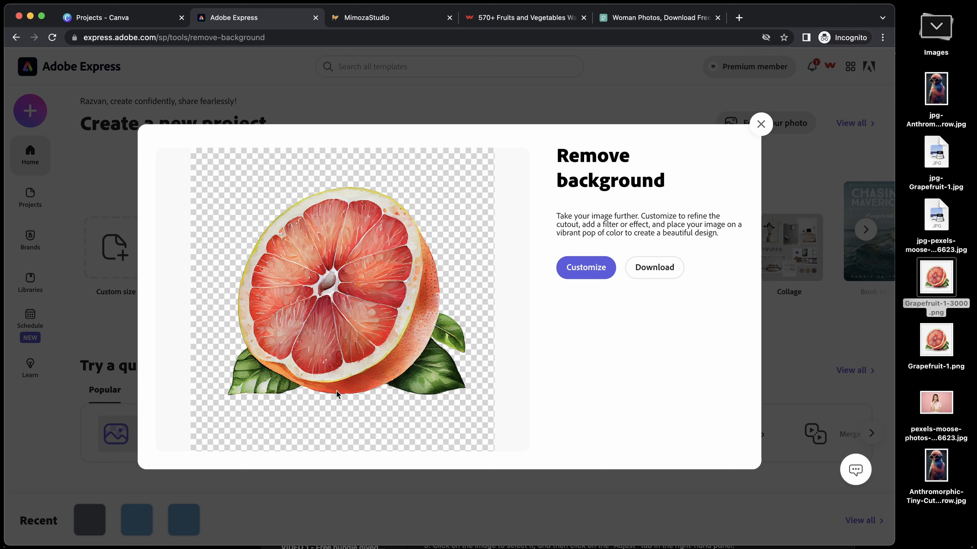
click(649, 271)
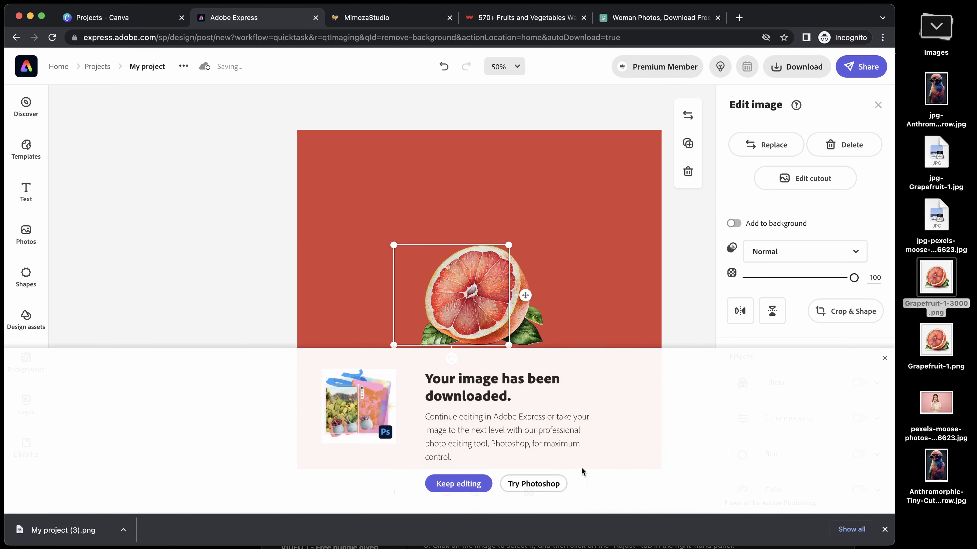
- Enlarge the grapefruit cutout to nearly fill the red canvas, centre it and deselect it
click(884, 358)
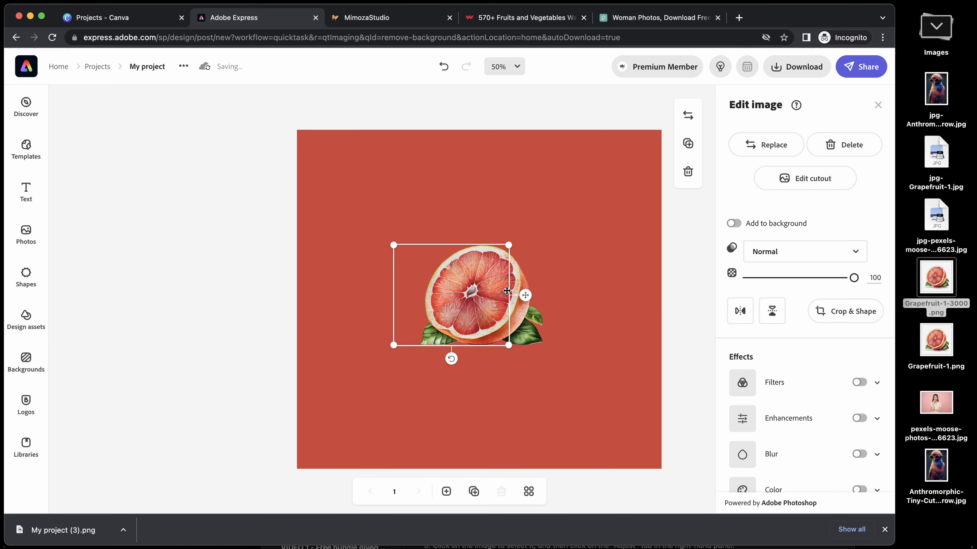
drag(506, 291, 421, 195)
drag(423, 251, 608, 417)
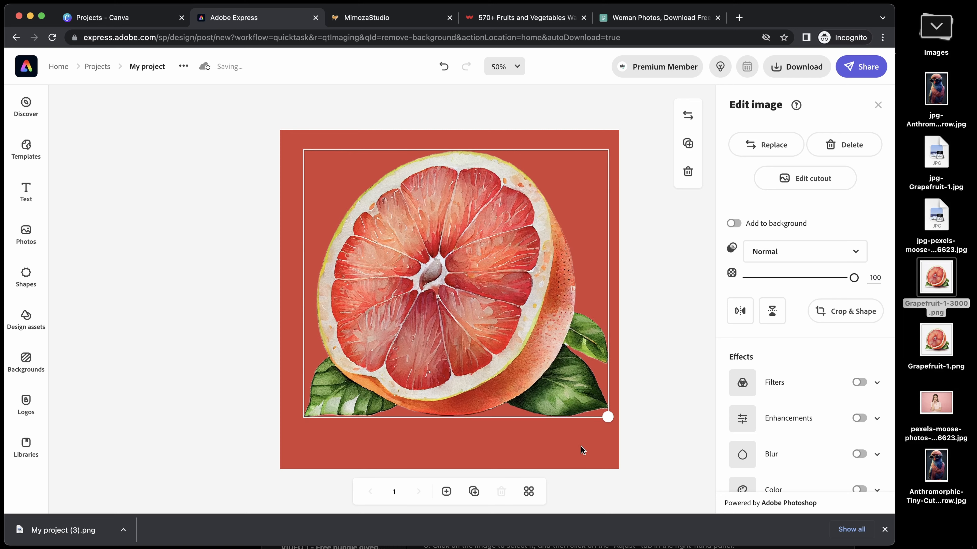
drag(492, 310, 487, 328)
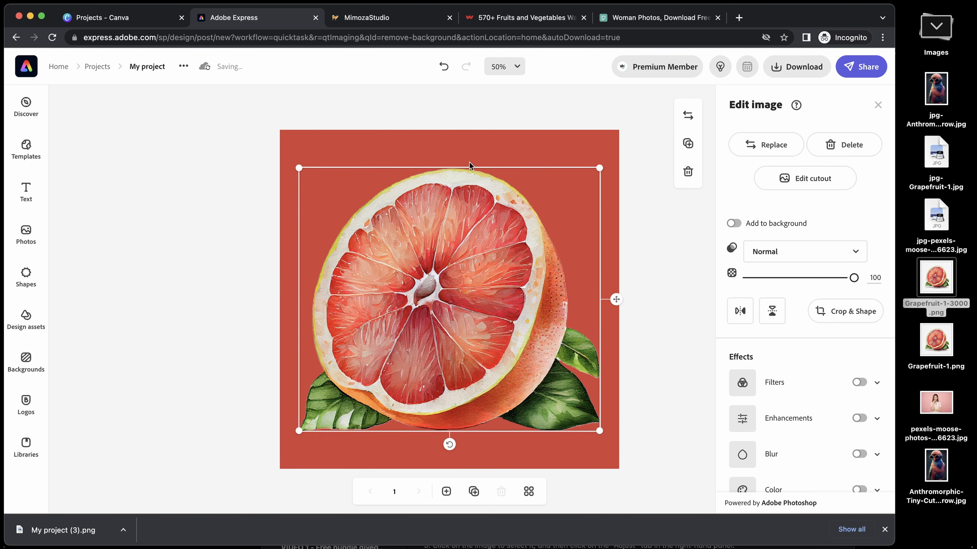
click(250, 102)
- Download the grapefruit design as a PNG with transparent background and dismiss the downloads bar
click(796, 67)
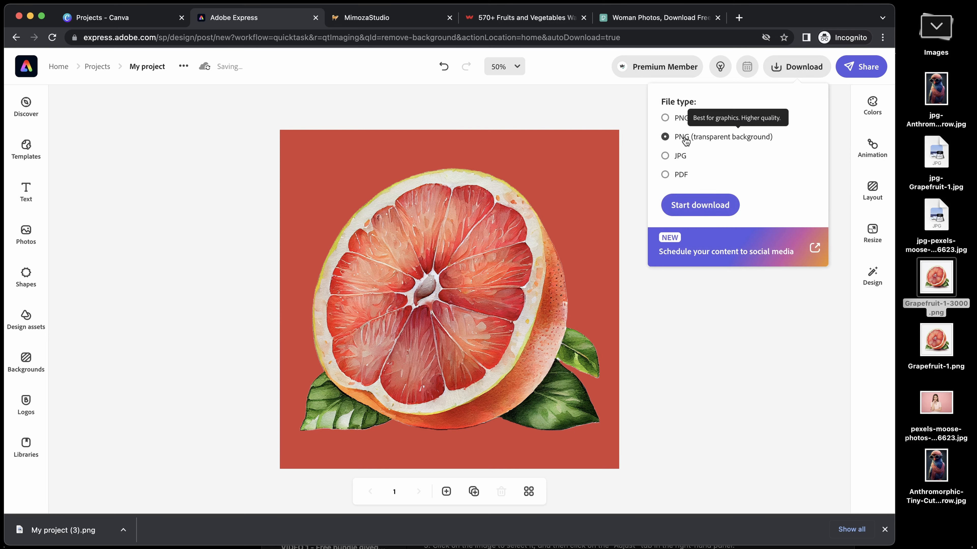
click(704, 210)
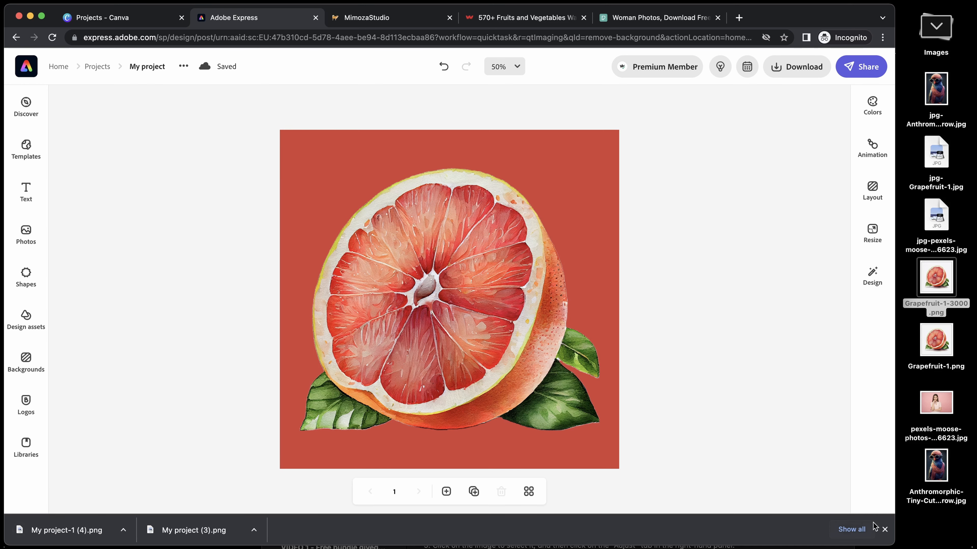
click(884, 529)
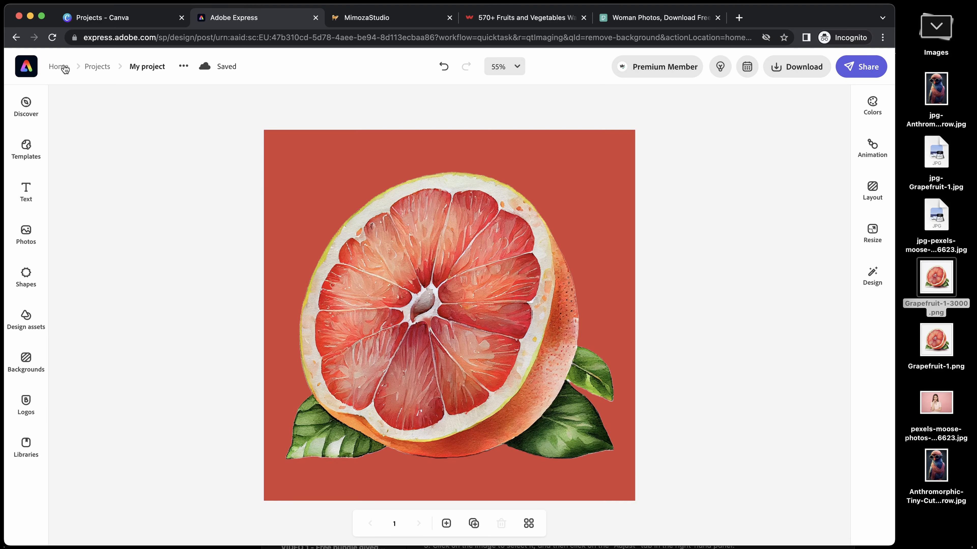
- Return to the home page, remove the background from the jpg-Anthrom...row.jpg crow image and download the cutout
click(64, 68)
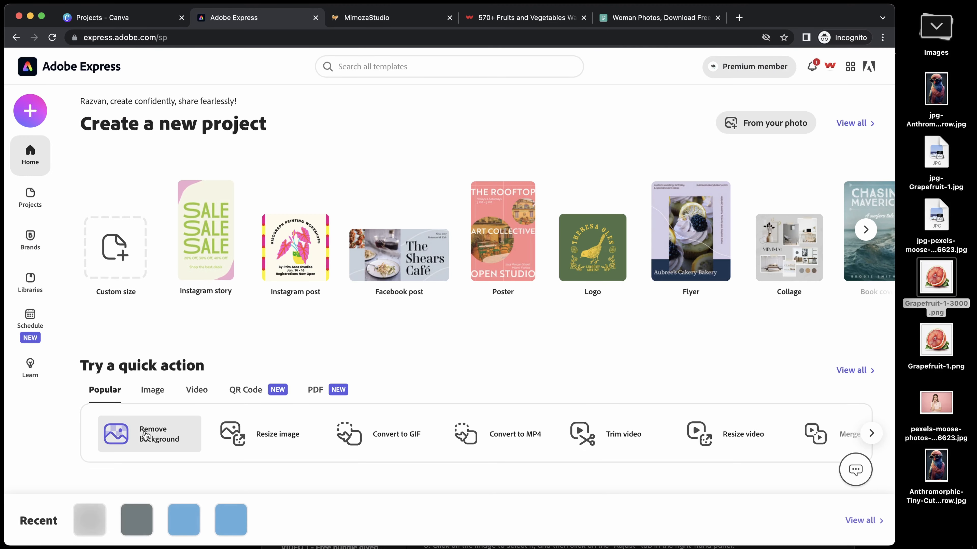
click(148, 438)
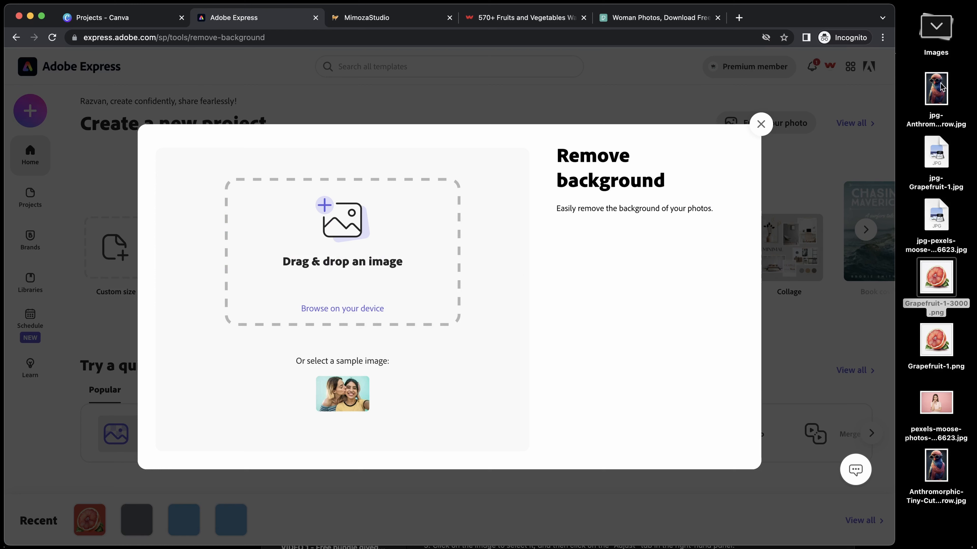
drag(940, 86, 351, 231)
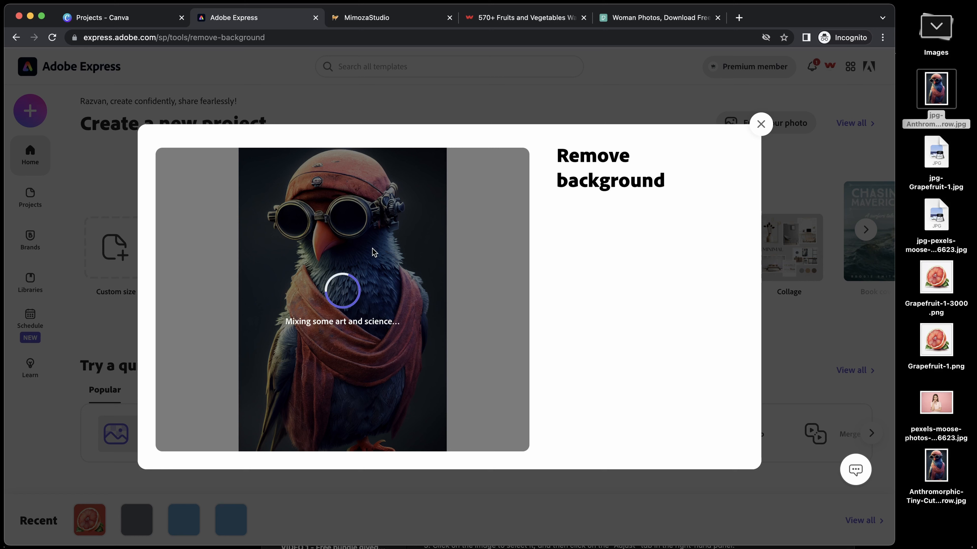
click(649, 268)
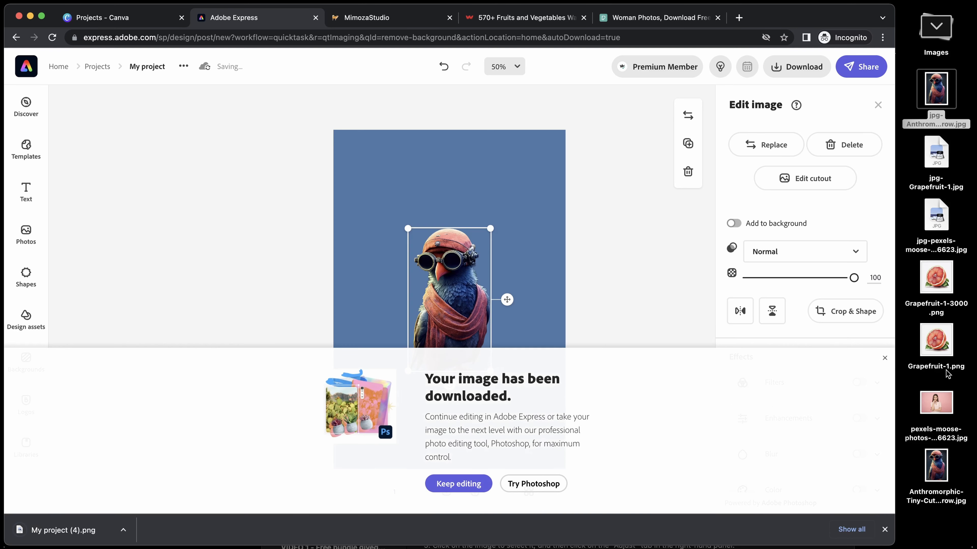
- Enlarge the crow cutout to nearly fill the blue canvas and download it as a PNG with transparent background
click(525, 234)
drag(442, 284, 391, 197)
drag(438, 284, 546, 469)
click(805, 64)
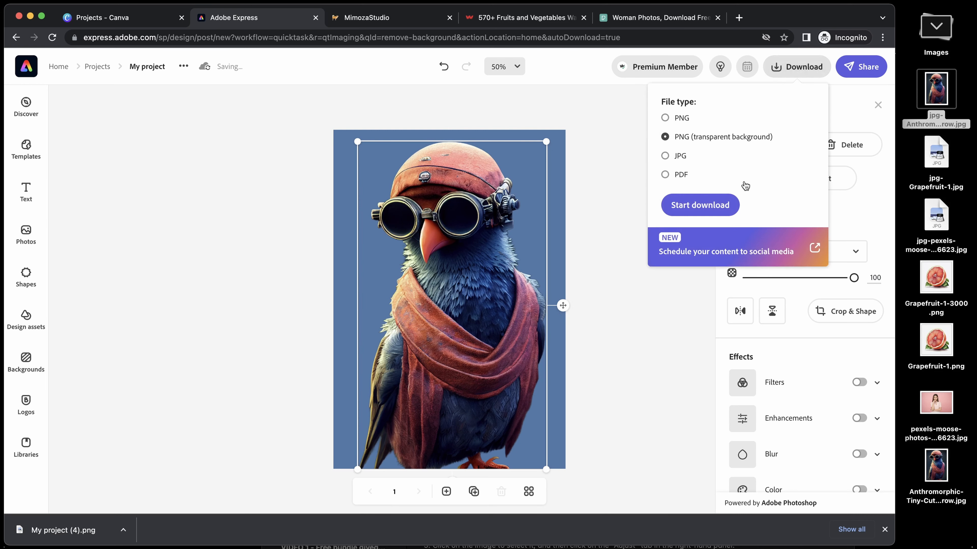
click(708, 209)
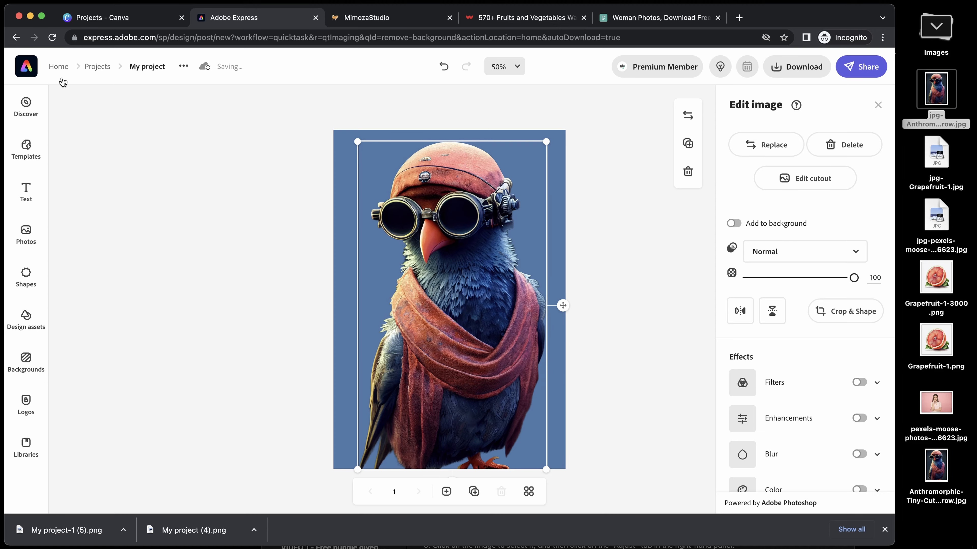
- Return to the home page, remove the background from the jpg-pexels-moose-...6623.jpg woman photo and download the cutout
click(60, 67)
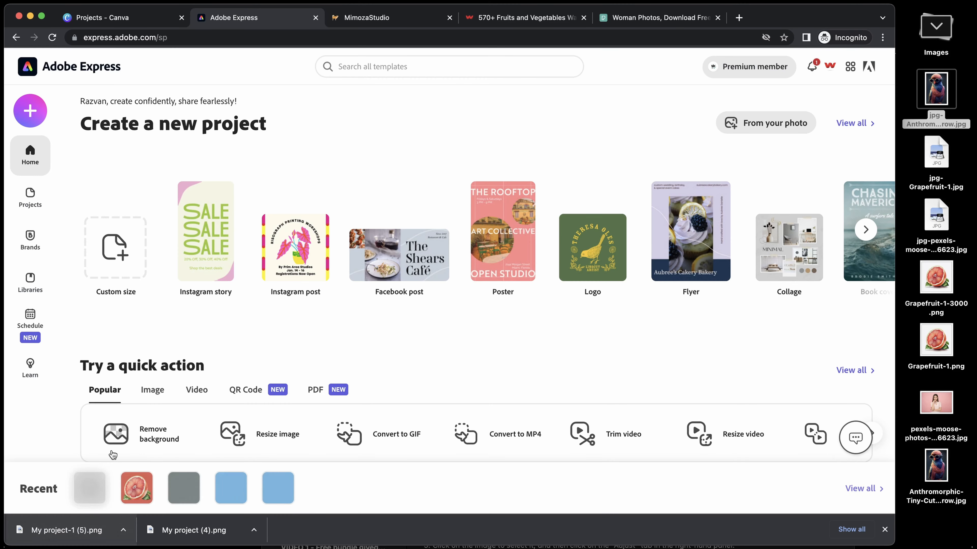
click(115, 438)
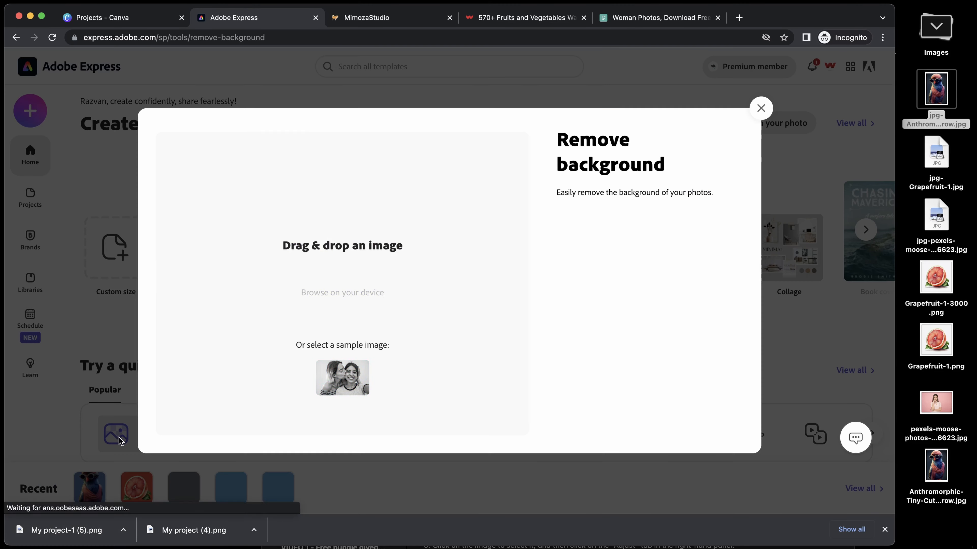
drag(921, 255, 330, 235)
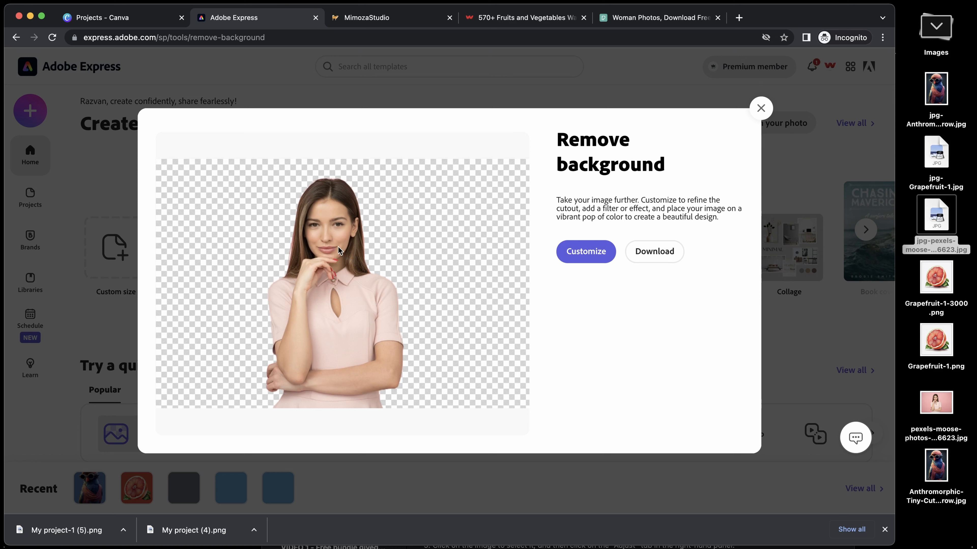
click(655, 252)
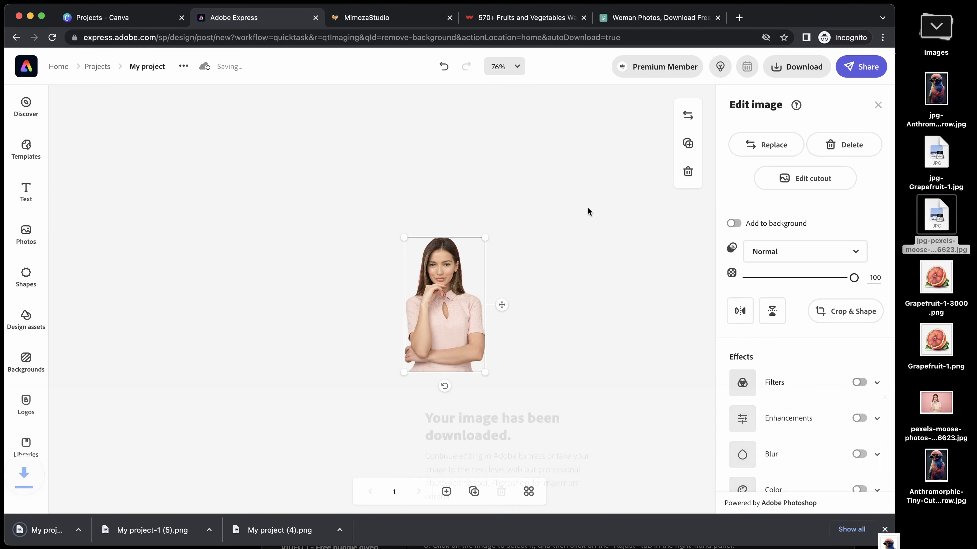
- Enlarge and reposition the woman cutout on the canvas and download the design
click(883, 361)
drag(438, 302, 359, 201)
drag(411, 266, 554, 454)
mouse_move(472, 361)
mouse_down()
mouse_move(498, 364)
mouse_move(486, 364)
mouse_up()
click(797, 67)
click(715, 211)
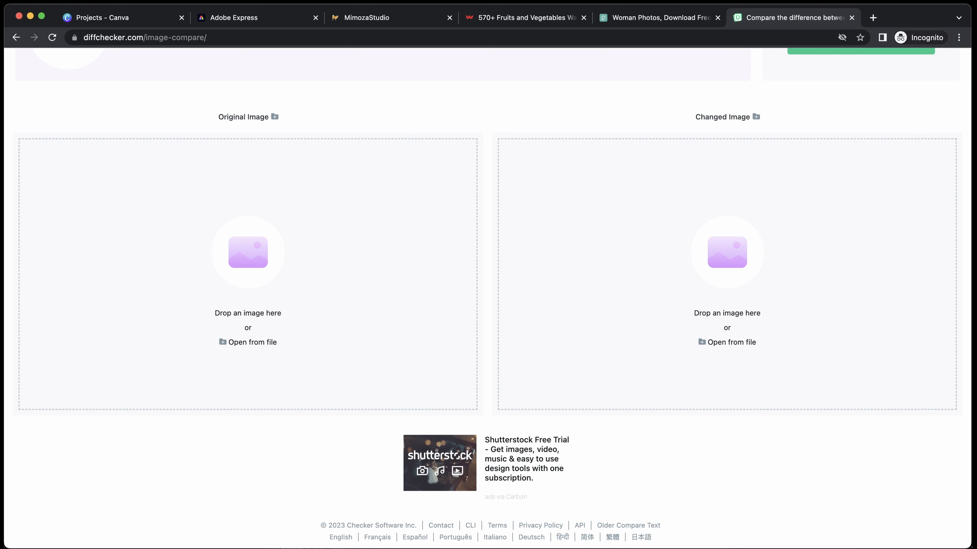
- In Diffchecker, load Photoshop-Grapefruit-1.png as the original image and Canva-Grapefruit-1 - Edited.png as the changed image
key(super+Tab)
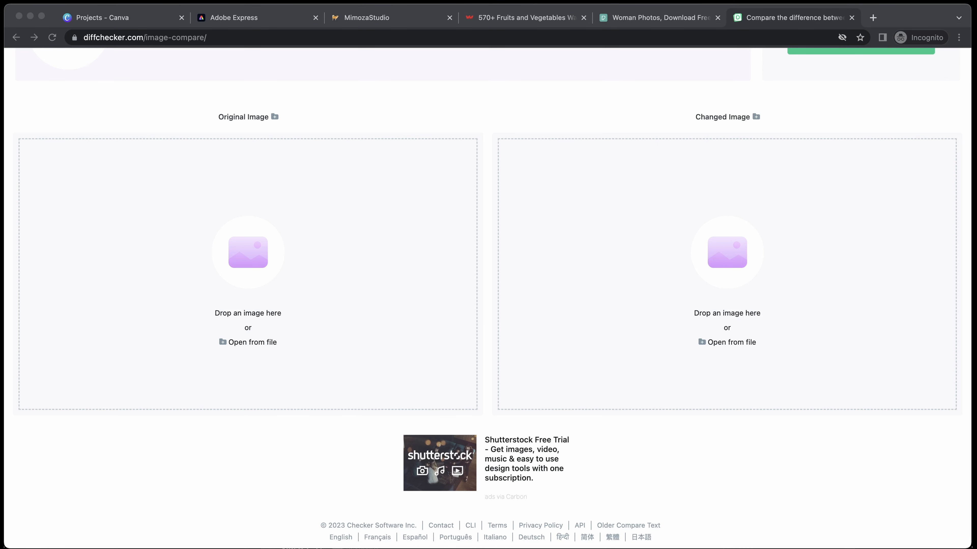
drag(528, 332, 239, 297)
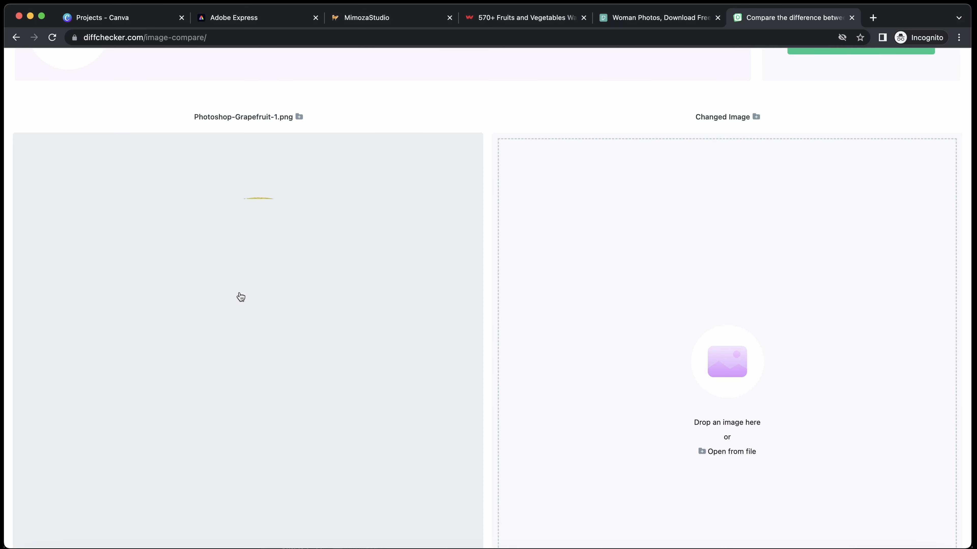
key(super+Tab)
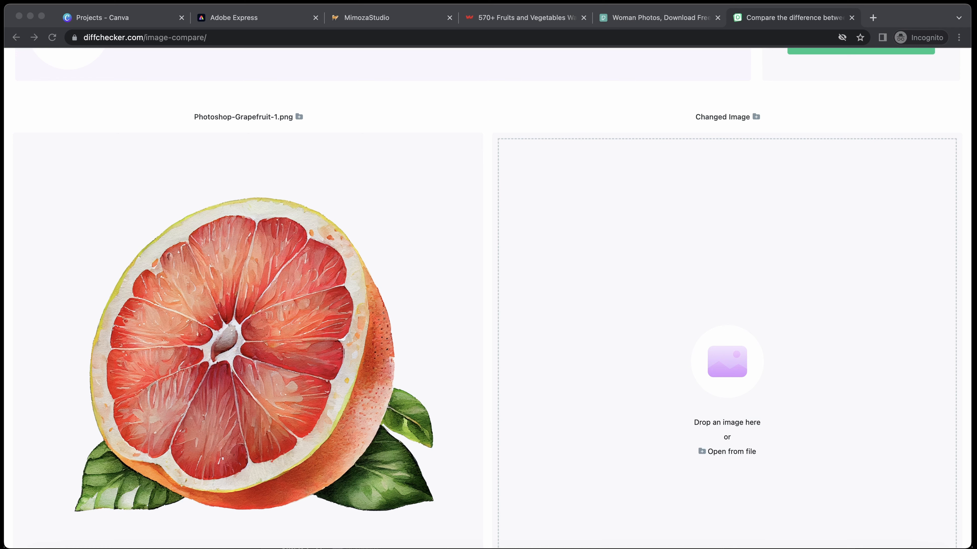
drag(969, 358, 705, 359)
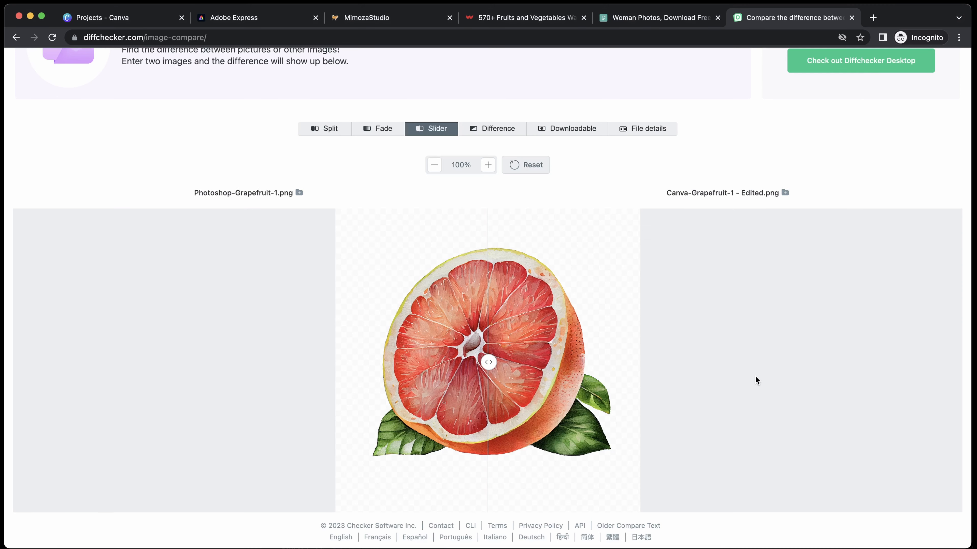
- Compare the Photoshop and Canva grapefruit cutouts at 200% zoom with the comparison slider
click(488, 165)
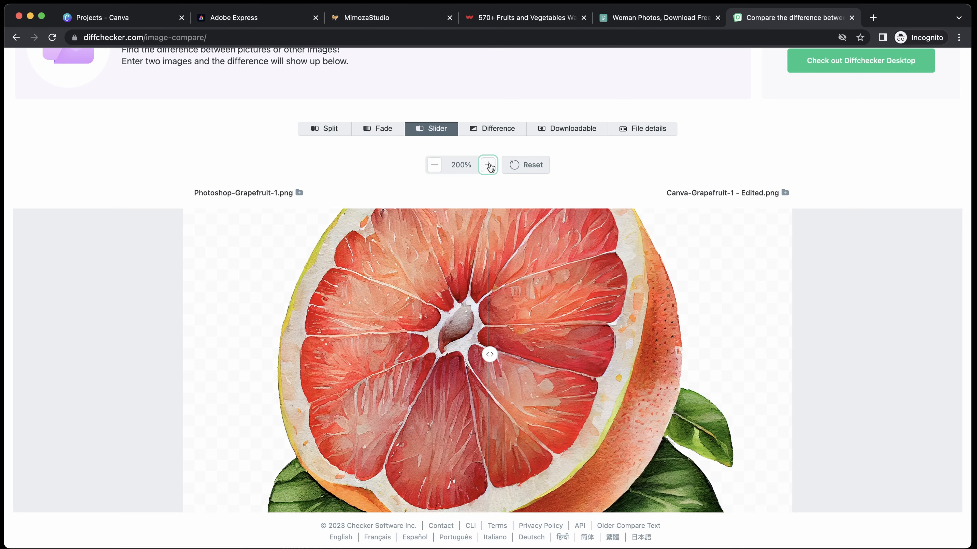
scroll(519, 304, down, 4)
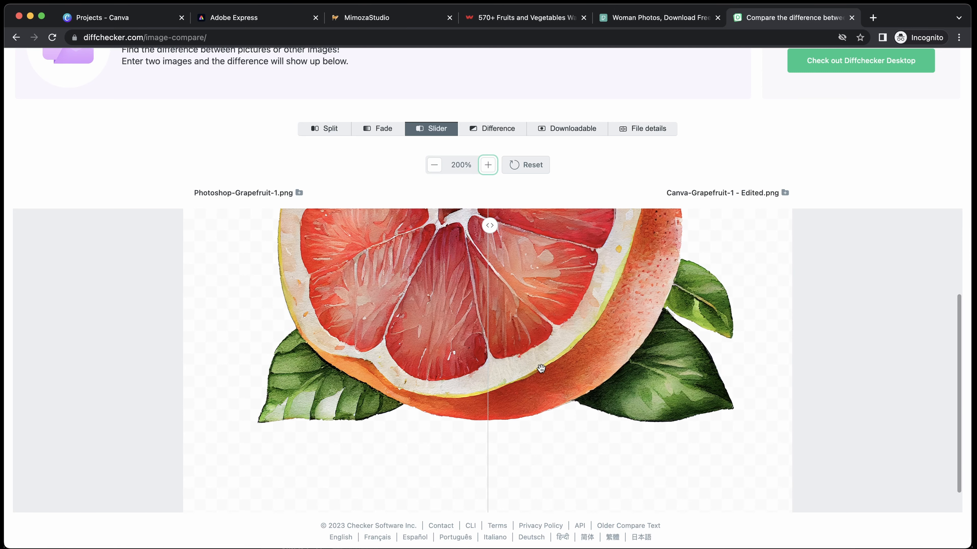
drag(490, 235, 452, 259)
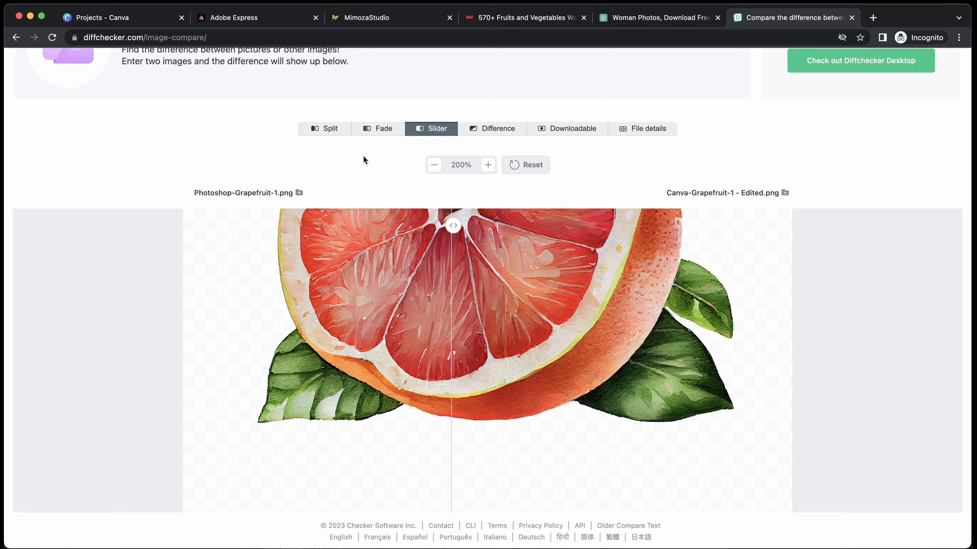
- Restart the comparison with Photoshop-Grapefruit-1.png as the original image and Adobe-My project.png as the changed image
click(52, 37)
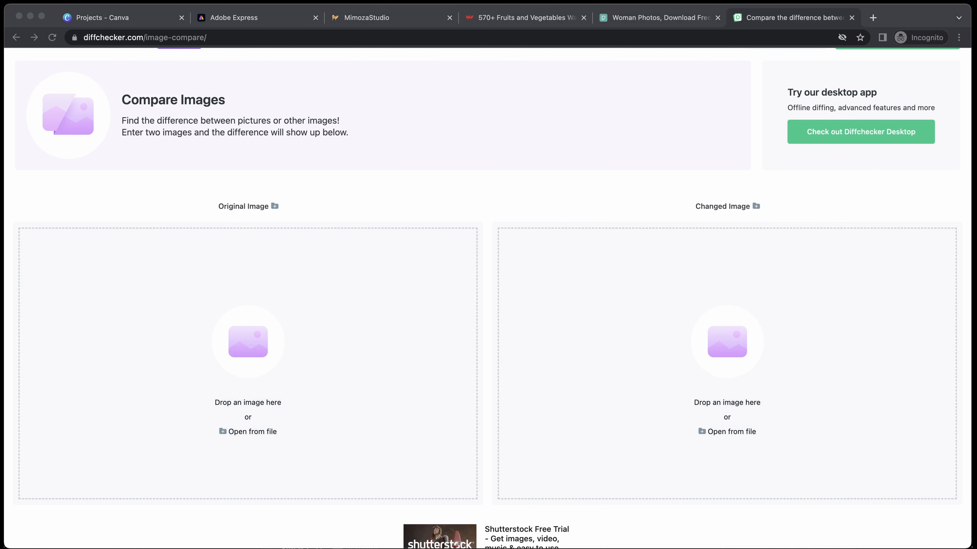
drag(486, 347, 411, 346)
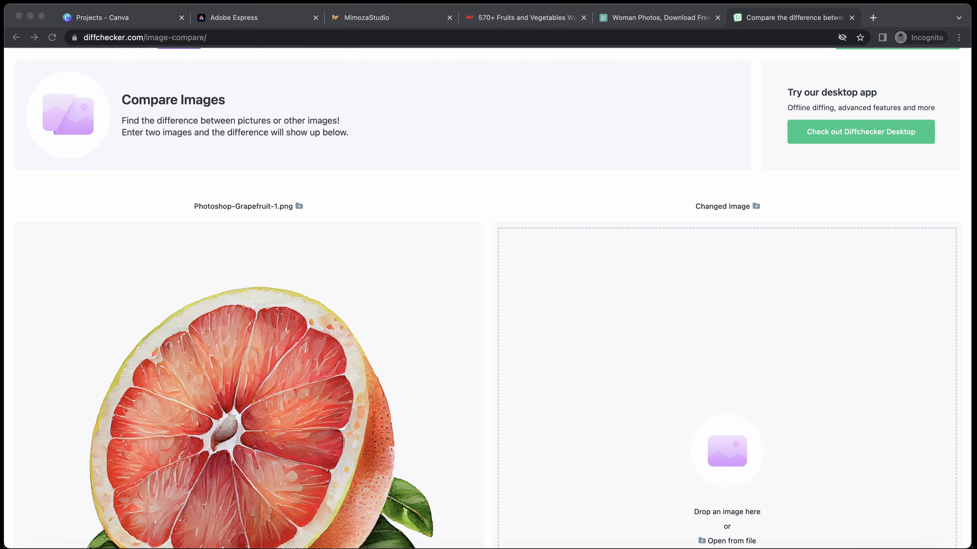
drag(969, 239, 726, 345)
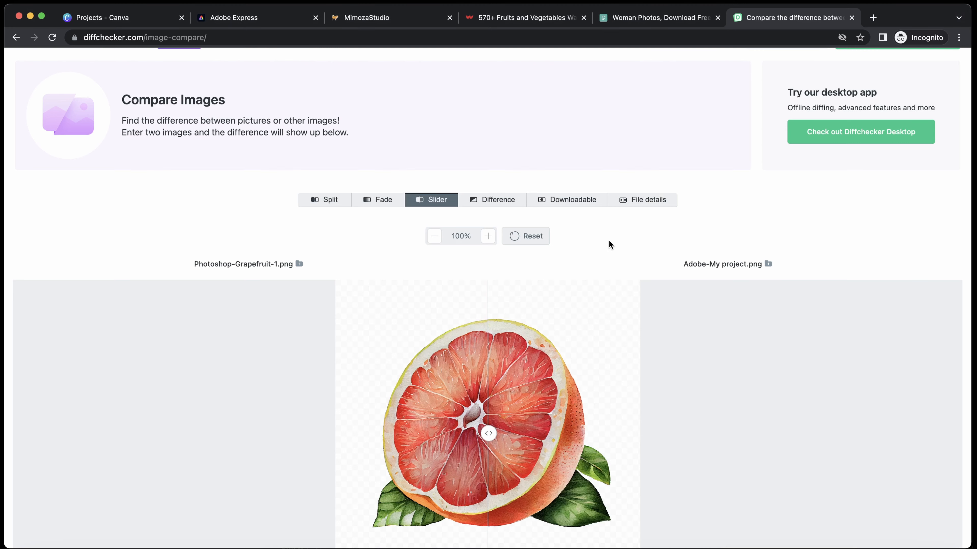
- Compare the Photoshop and Adobe Express grapefruit cutouts with the slider at 400% and 200% zoom
click(487, 236)
click(488, 236)
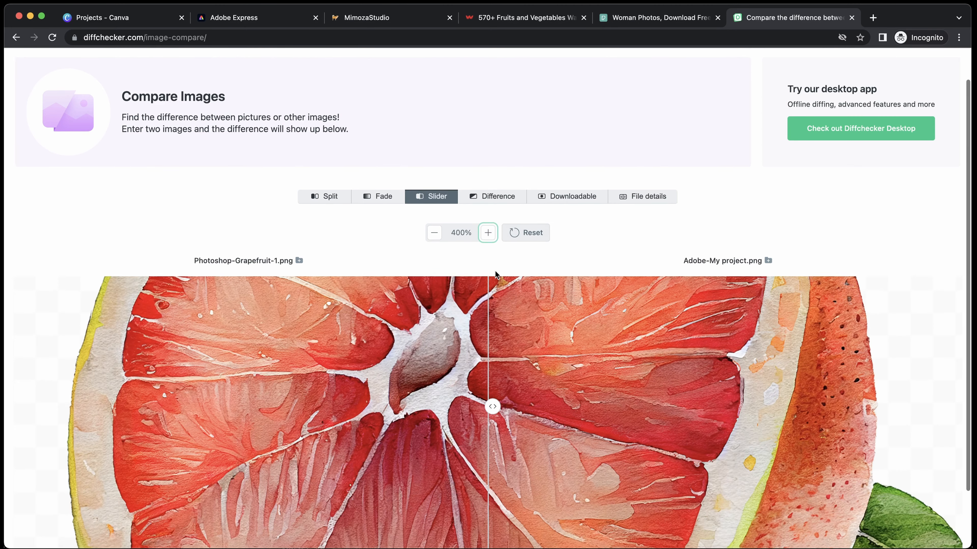
scroll(494, 270, down, 2)
drag(541, 319, 595, 214)
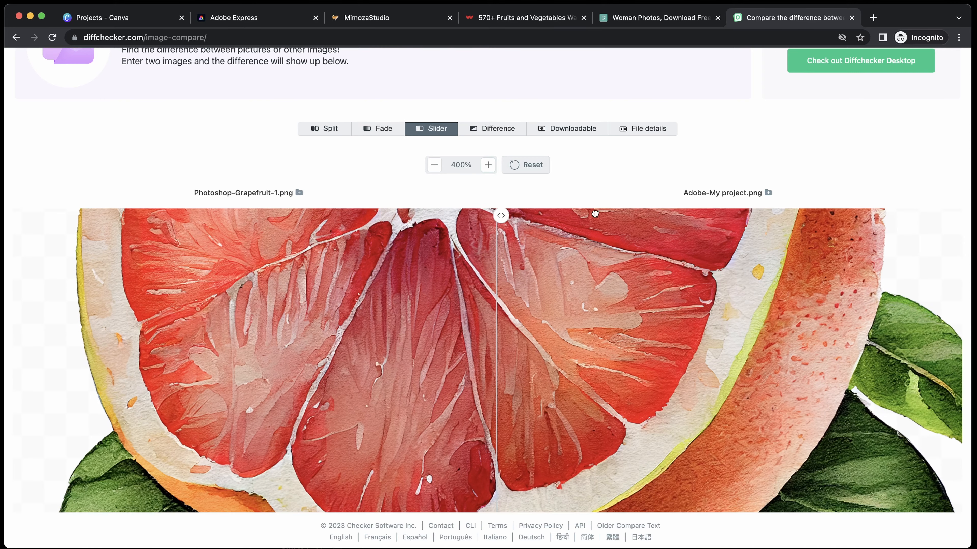
click(434, 166)
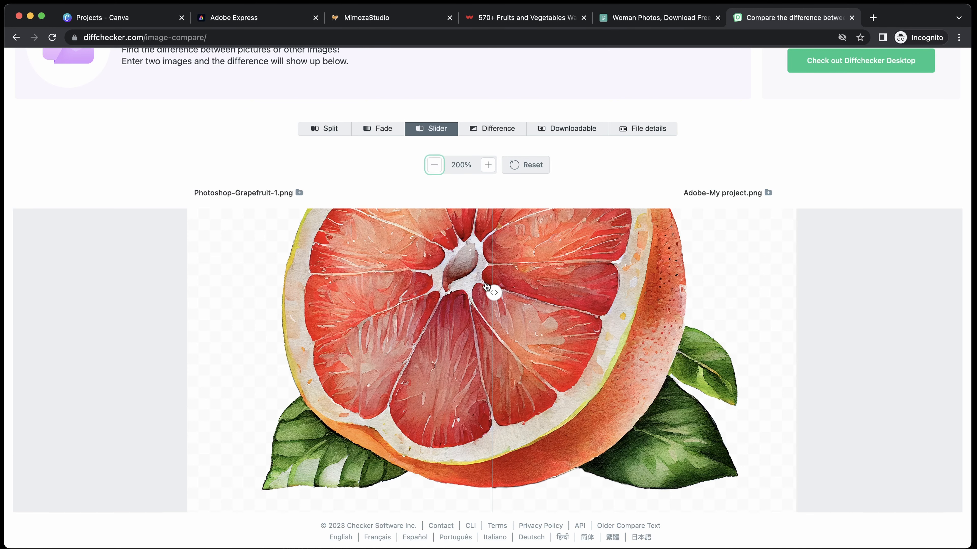
drag(493, 294, 381, 291)
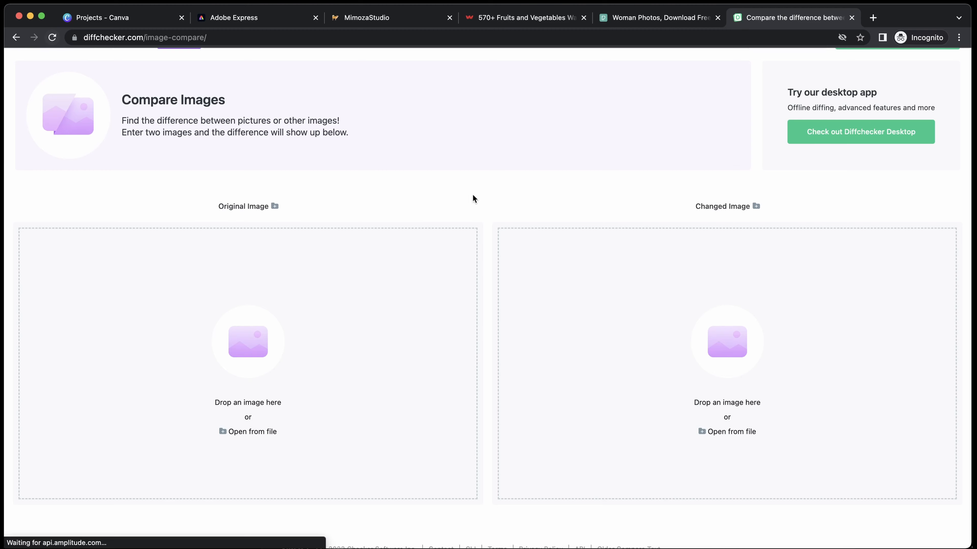
- Load the Photoshop crow cutout as the original image and the Canva crow cutout as the changed image
key(super+Tab)
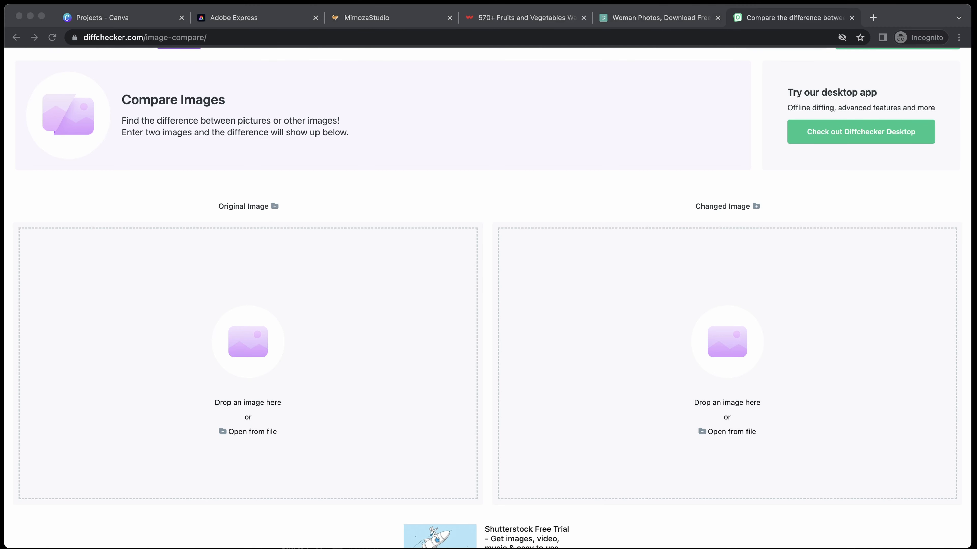
drag(524, 317, 236, 338)
scroll(313, 329, down, 1)
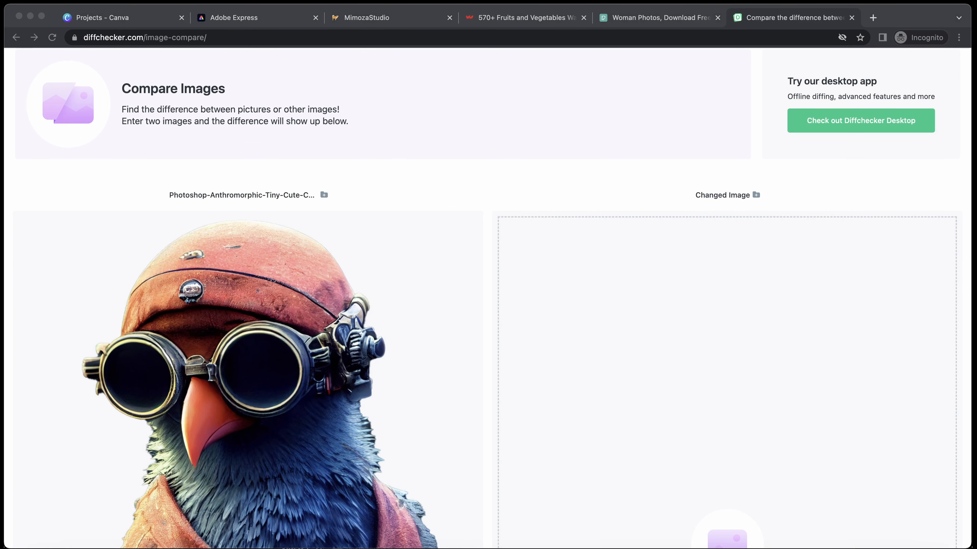
drag(530, 388, 631, 373)
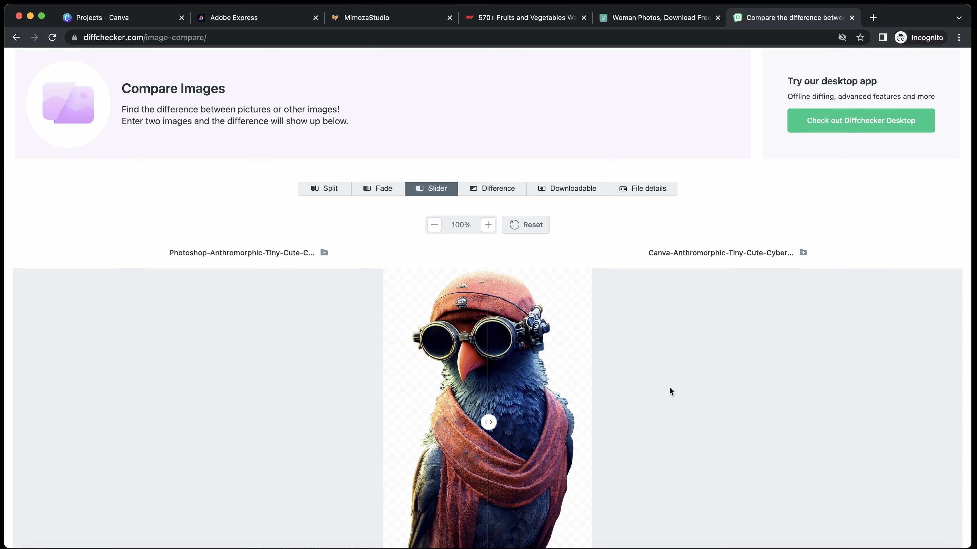
- Compare the Photoshop and Canva crow cutouts with the comparison slider at 200% and 100% zoom
scroll(558, 327, down, 1)
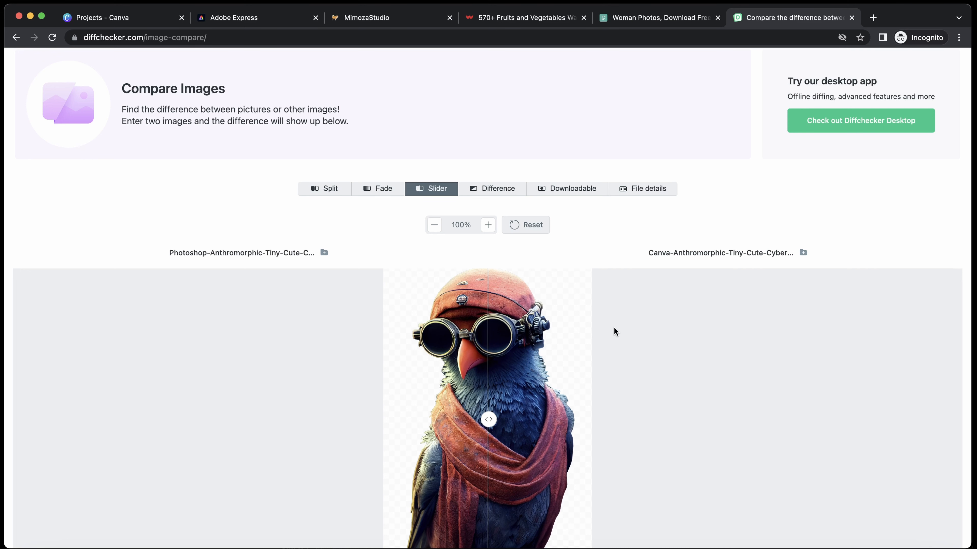
click(487, 225)
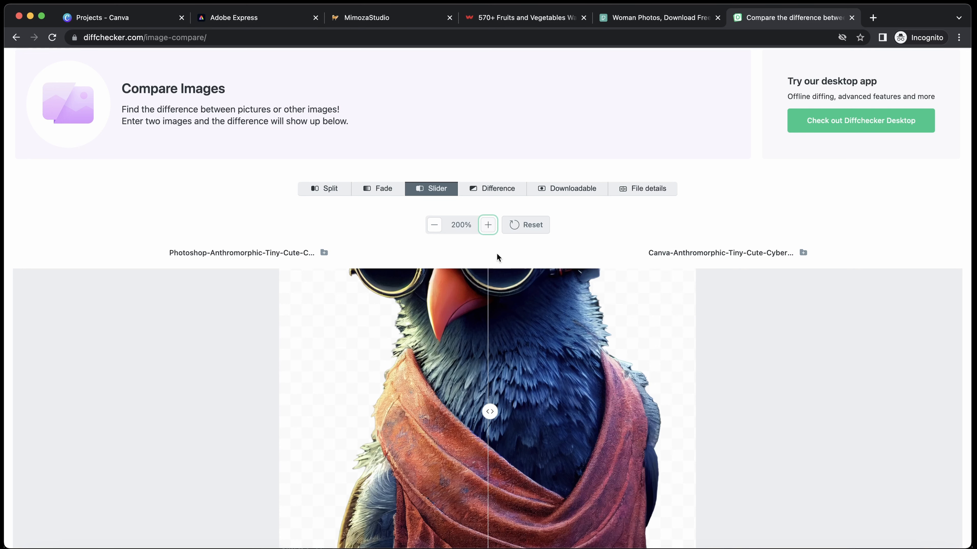
drag(494, 415, 474, 414)
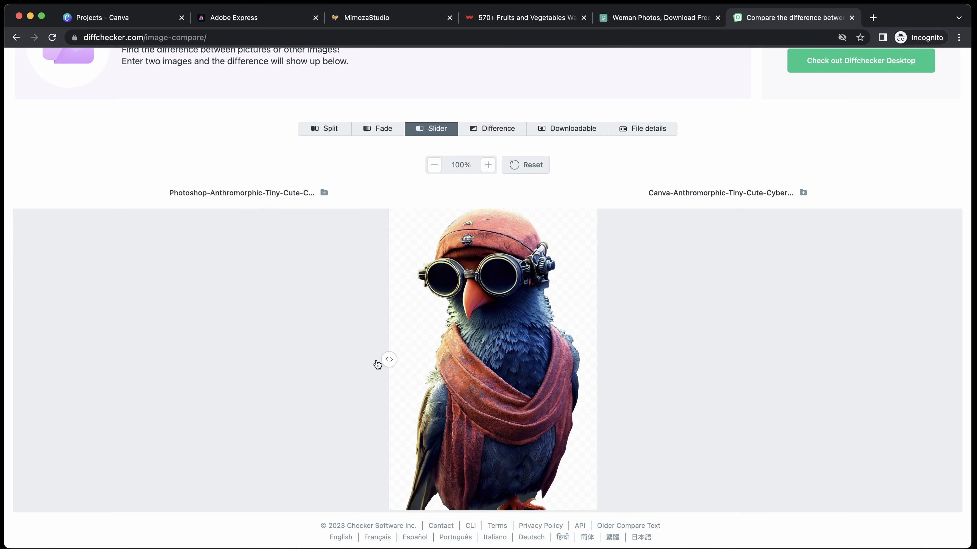
drag(379, 363, 496, 368)
scroll(561, 355, up, 1)
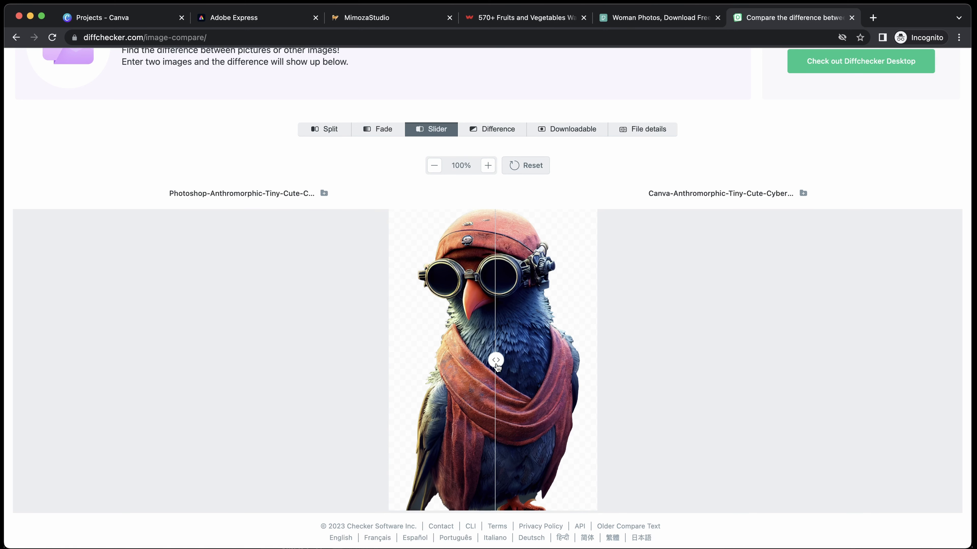
drag(496, 367, 448, 367)
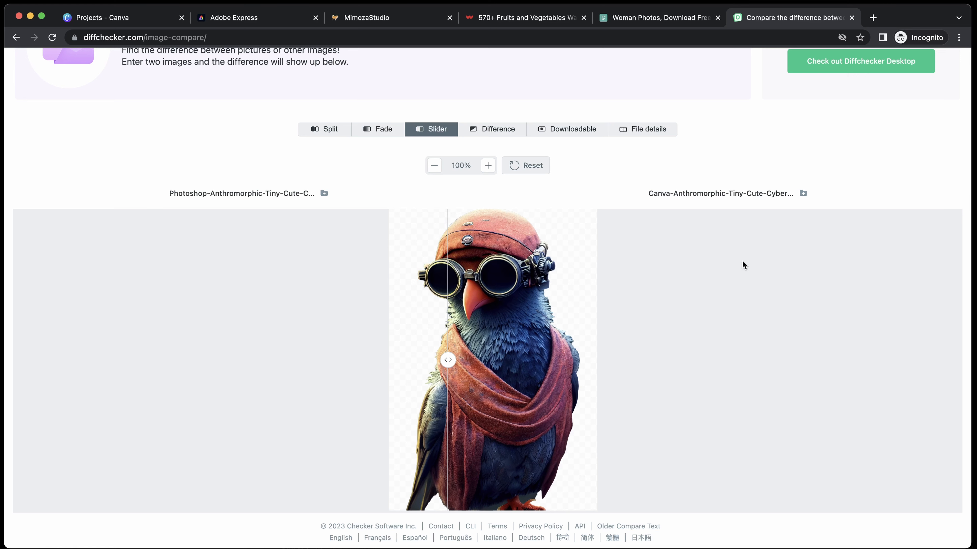
- Restart the comparison with the Photoshop crow cutout as original and Adobe-My project (1).png as changed image, and check them with the slider
click(52, 37)
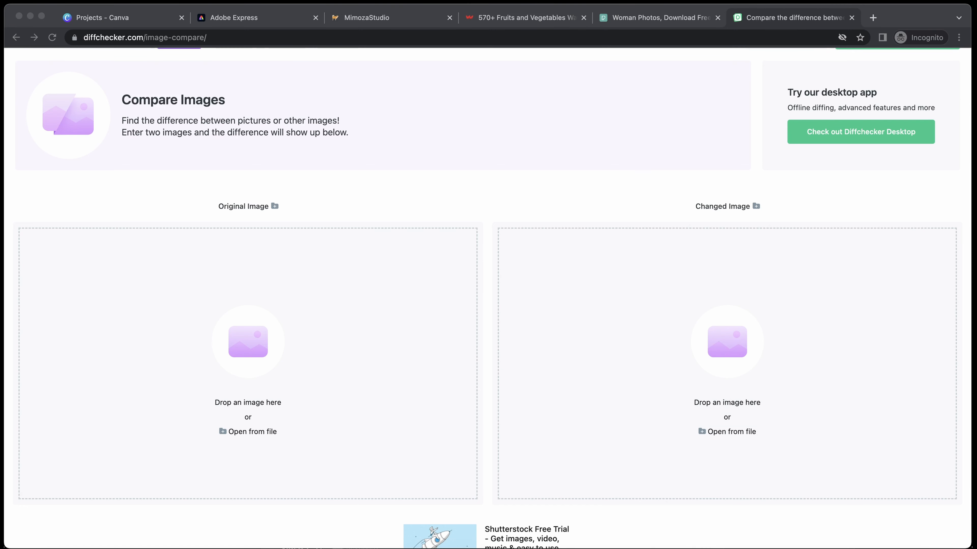
drag(2, 362, 309, 357)
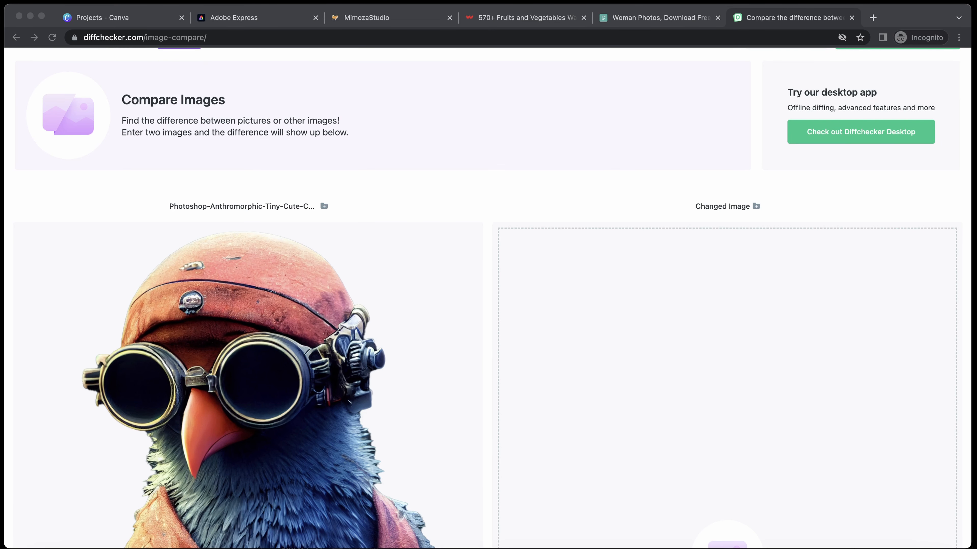
drag(972, 281, 749, 367)
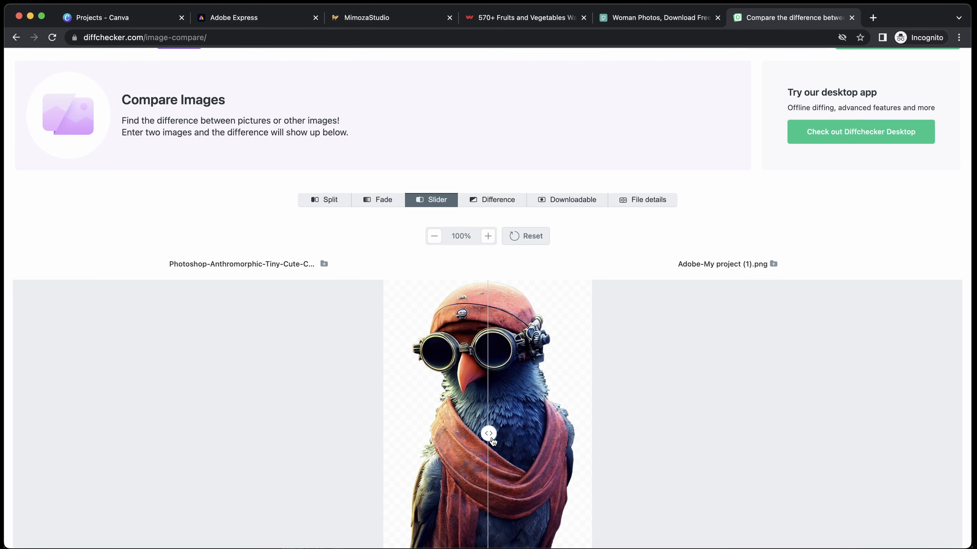
mouse_move(493, 440)
mouse_down()
mouse_move(575, 437)
mouse_move(373, 436)
mouse_move(536, 436)
mouse_move(408, 437)
mouse_move(490, 435)
mouse_up()
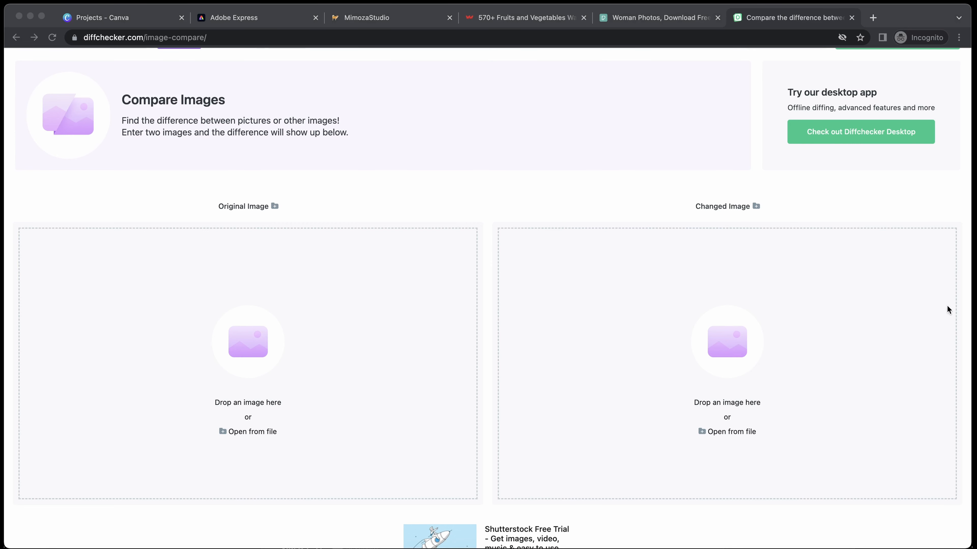
- Start a fresh comparison with the Photoshop woman cutout as the original image and the Canva woman cutout as the changed image
drag(948, 309, 319, 388)
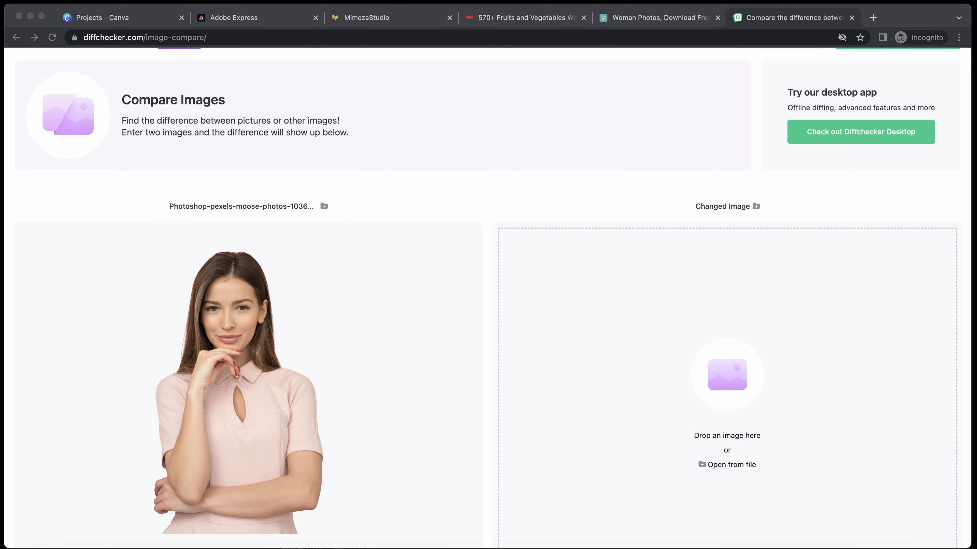
drag(769, 388, 735, 398)
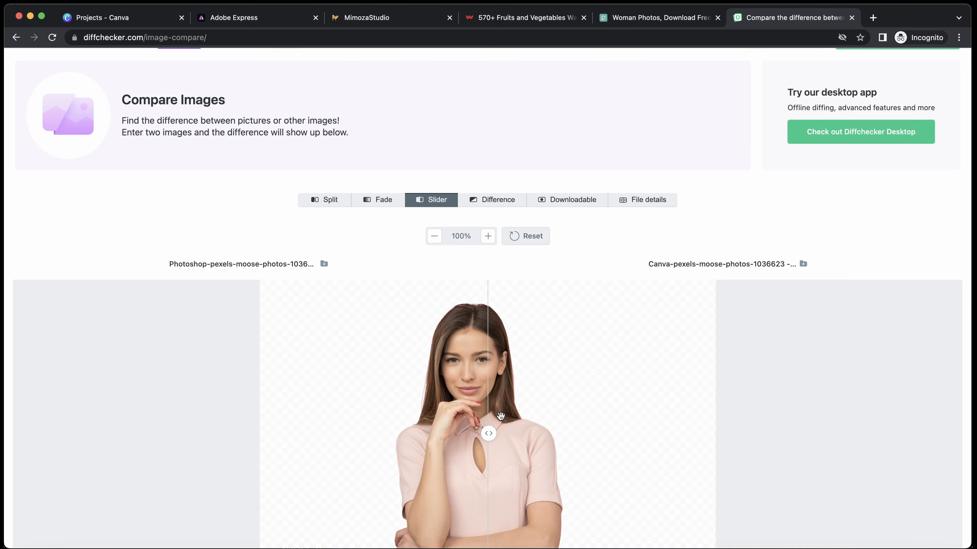
- Compare the hair, shoulder and face edges of the Photoshop and Canva woman cutouts with the slider at 200% zoom
drag(490, 436, 410, 436)
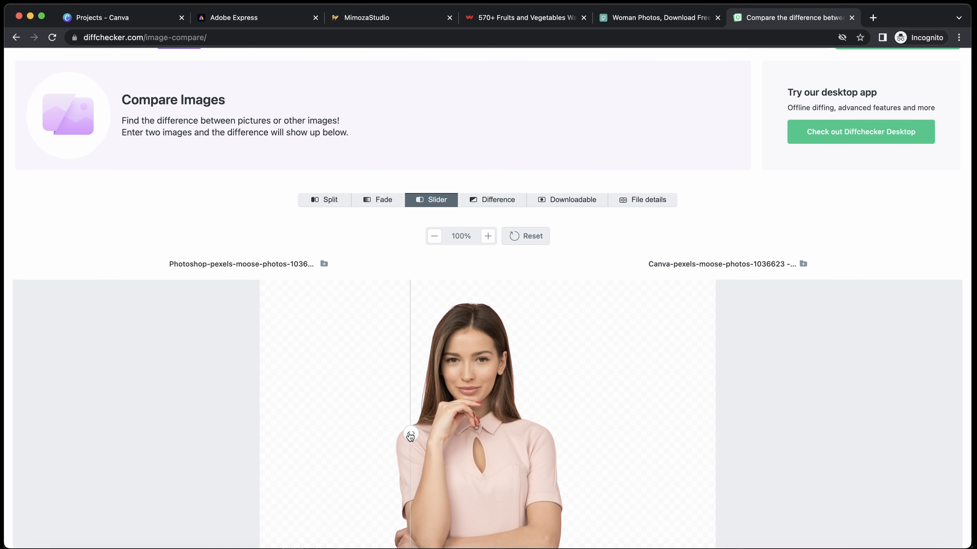
click(487, 237)
scroll(494, 296, down, 2)
scroll(494, 296, up, 2)
scroll(687, 191, down, 2)
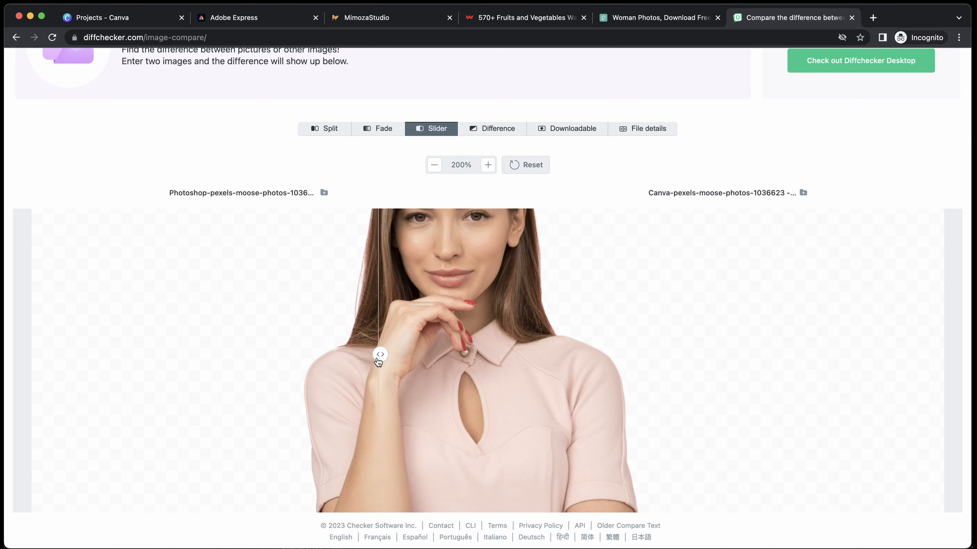
drag(335, 355, 428, 365)
mouse_move(534, 363)
mouse_down()
mouse_move(308, 362)
mouse_move(596, 363)
mouse_move(529, 365)
mouse_up()
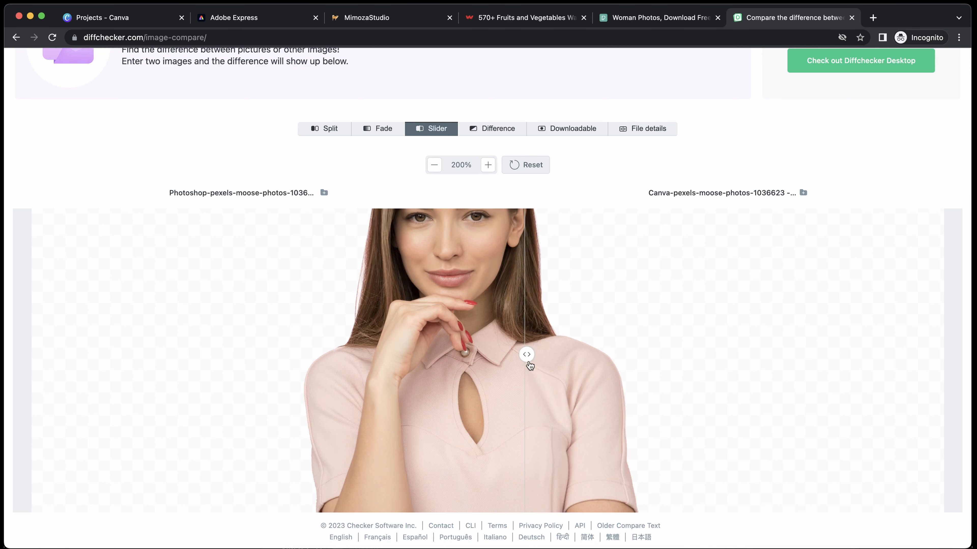
drag(441, 350, 502, 404)
mouse_move(453, 461)
mouse_down()
mouse_move(406, 458)
mouse_move(469, 460)
mouse_move(398, 458)
mouse_move(534, 458)
mouse_move(448, 462)
mouse_up()
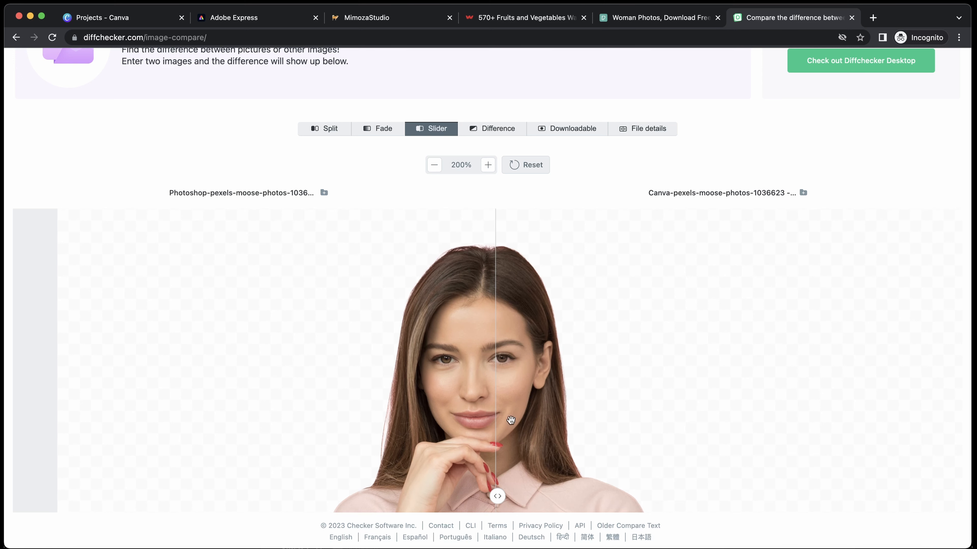
mouse_move(496, 498)
mouse_down()
mouse_move(460, 498)
mouse_move(513, 498)
mouse_move(432, 500)
mouse_move(495, 500)
mouse_up()
- Restart the comparison with the Canva woman cutout as the original image and Adobe-My project (2).png as the changed image
click(52, 38)
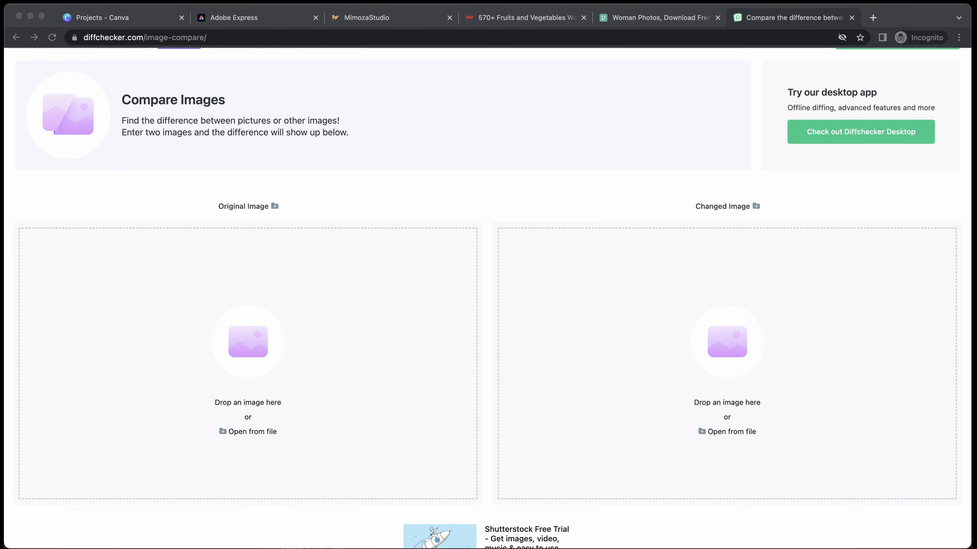
drag(366, 355, 331, 357)
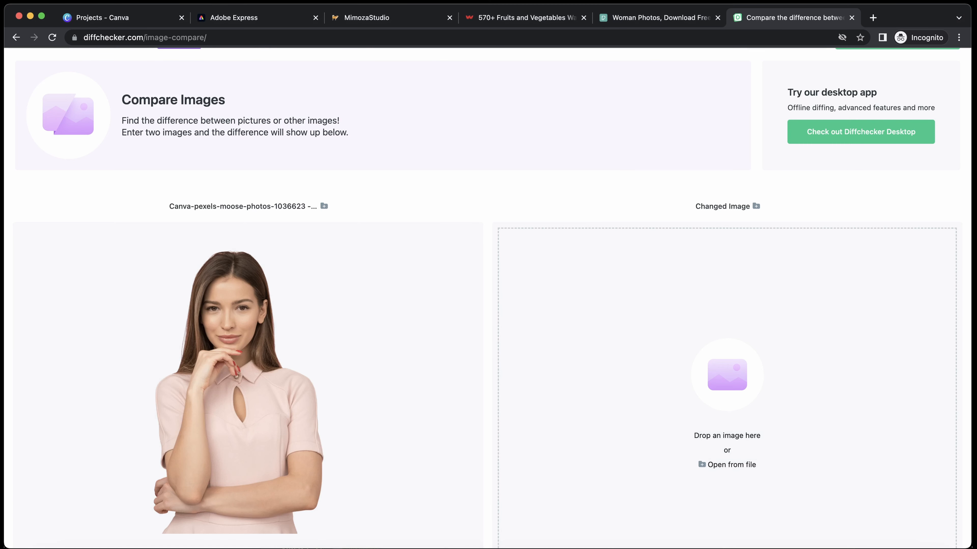
drag(766, 357, 715, 365)
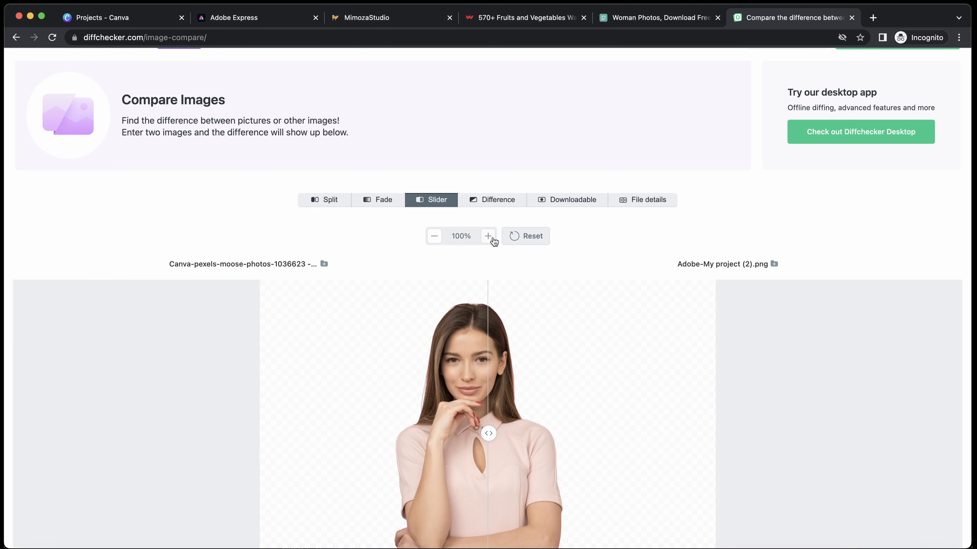
- Examine the Canva and Adobe Express woman cutouts in the slider comparison at 200% zoom and closer
click(488, 235)
scroll(499, 244, down, 2)
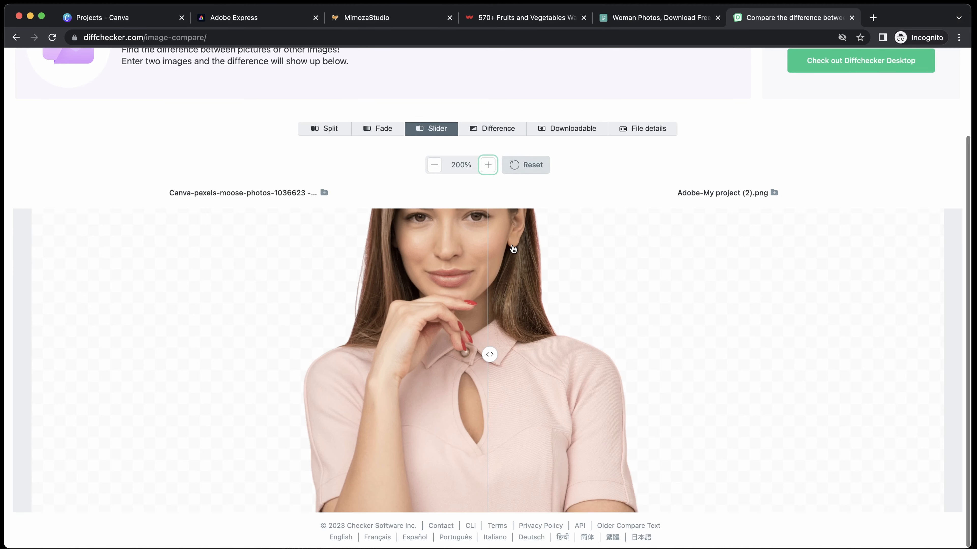
click(488, 165)
drag(514, 272, 559, 416)
scroll(560, 478, down, 3)
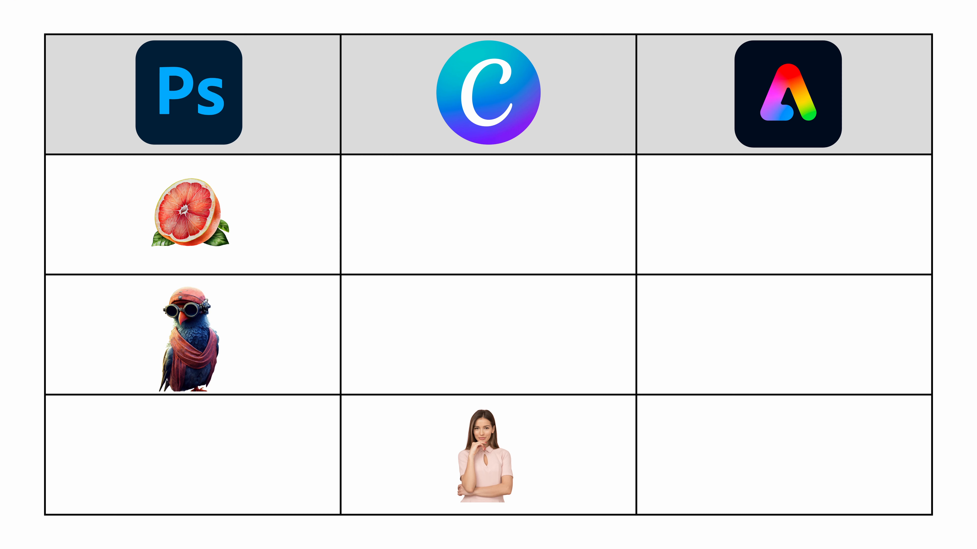